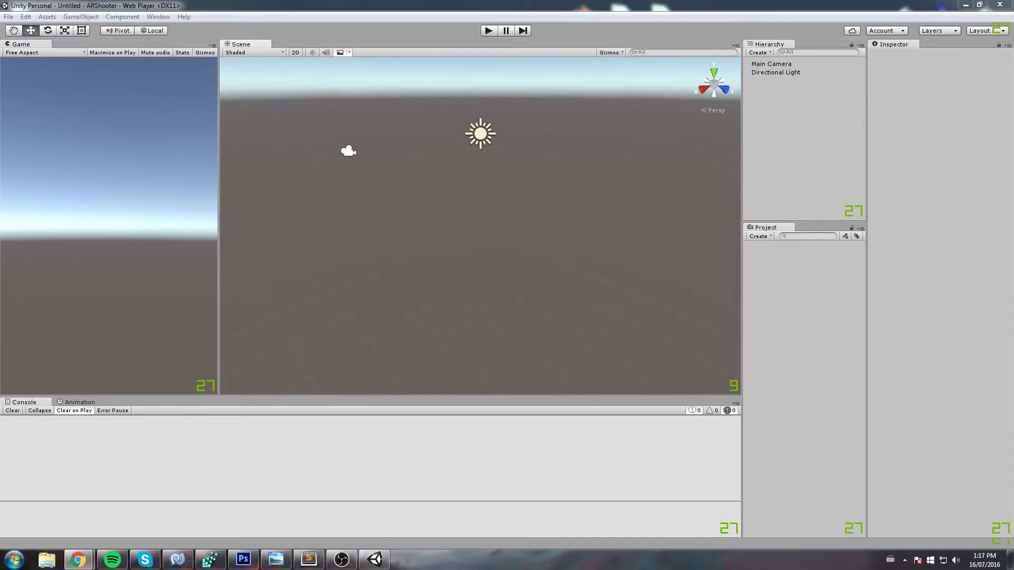
Step: Open the Unity Download Archive result, maximize Chrome, and expand Unity 5.3.5's Windows downloads
{"action": "left_click_drag", "start_coordinate": [1013, 74], "coordinate": [380, 105]}
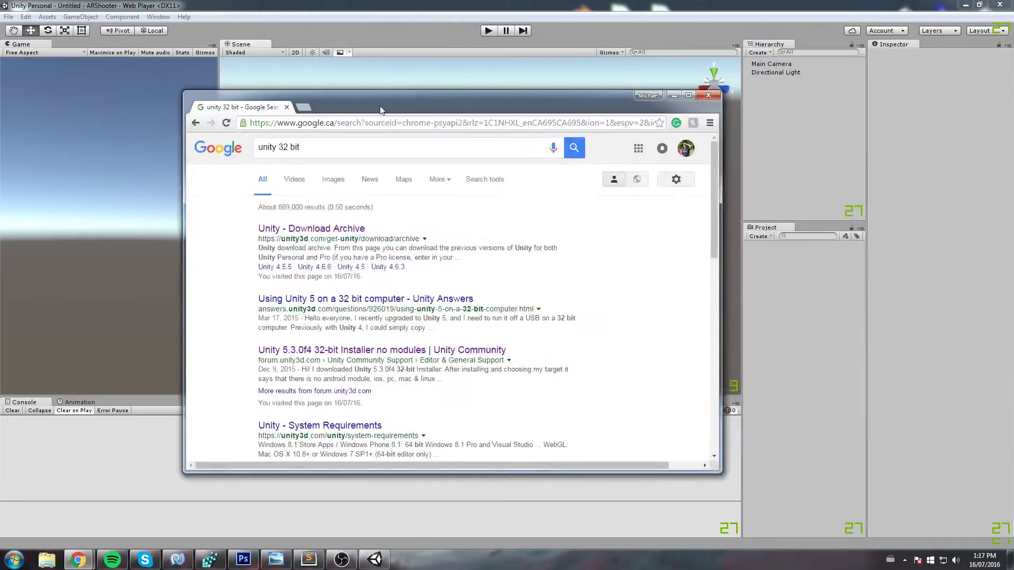
{"action": "left_click", "coordinate": [318, 143]}
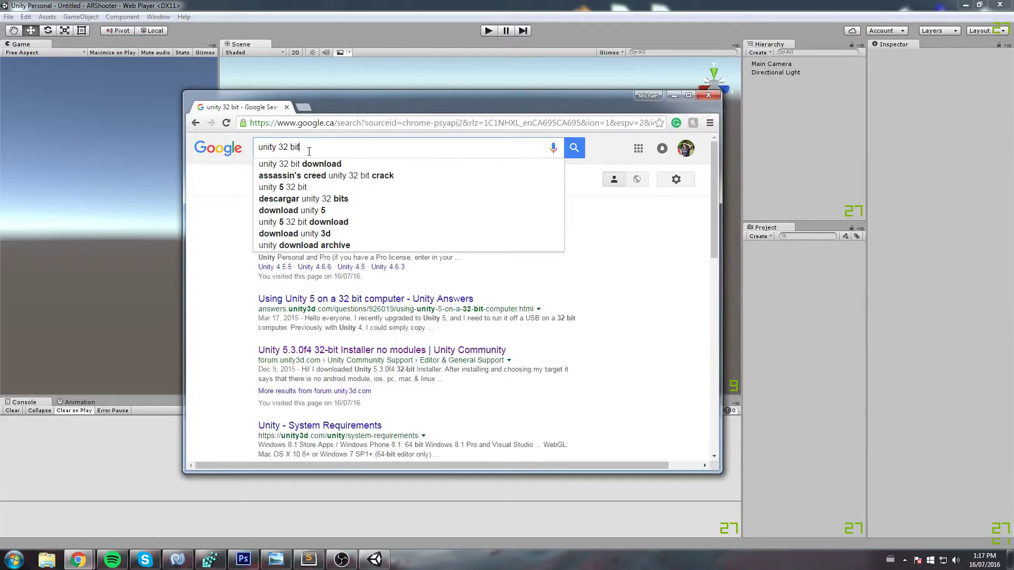
{"action": "left_click", "coordinate": [611, 253]}
{"action": "left_click", "coordinate": [324, 233]}
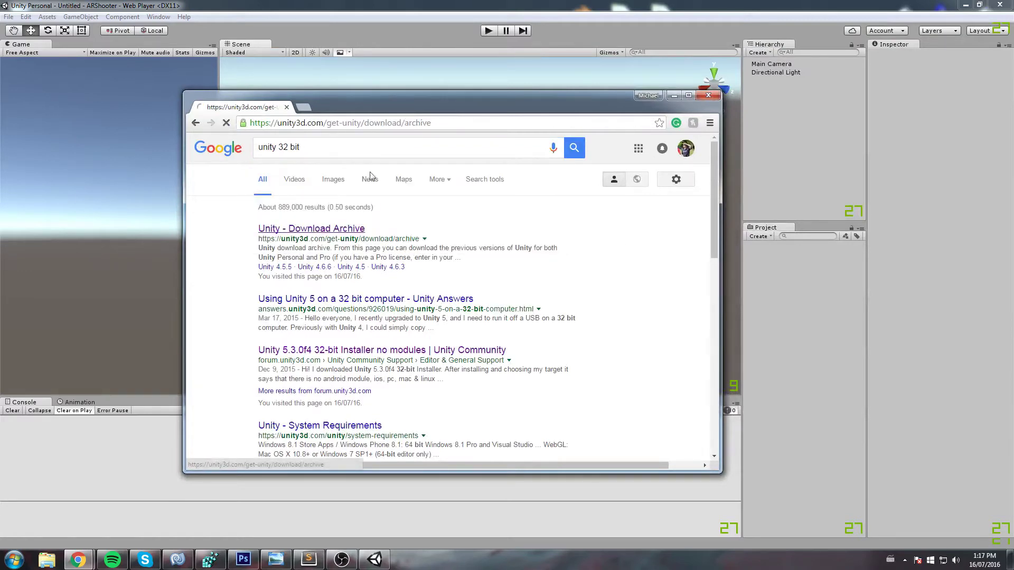
{"action": "double_click", "coordinate": [379, 100]}
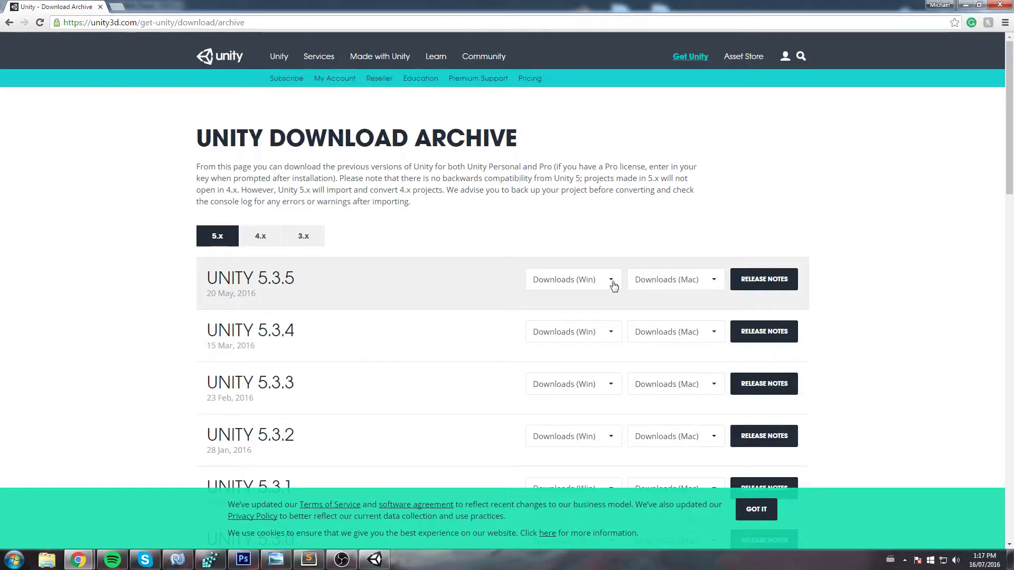
{"action": "left_click", "coordinate": [592, 282]}
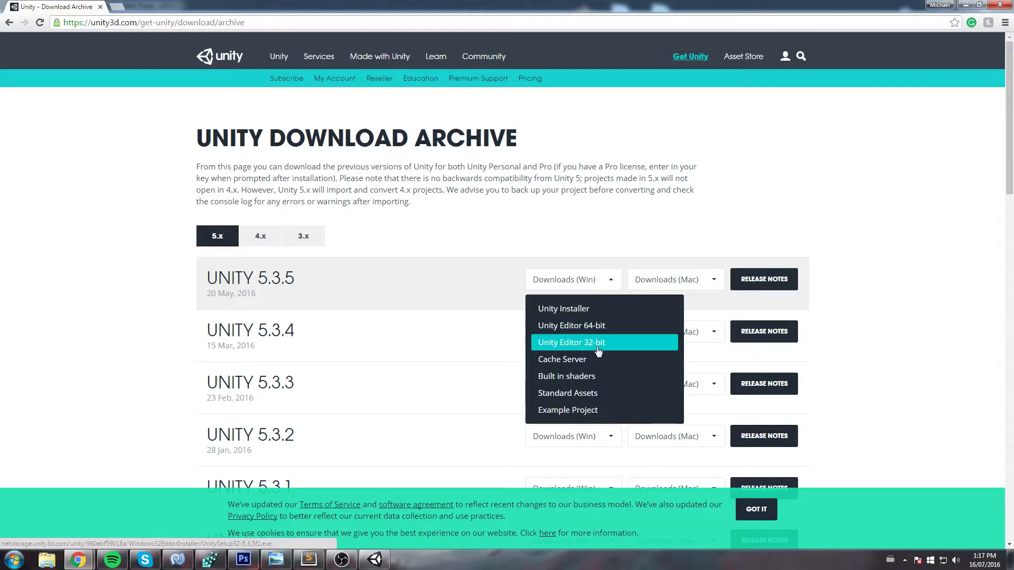
Step: Switch the ARShooter project's build target to Android in Build Settings
{"action": "left_click", "coordinate": [375, 559]}
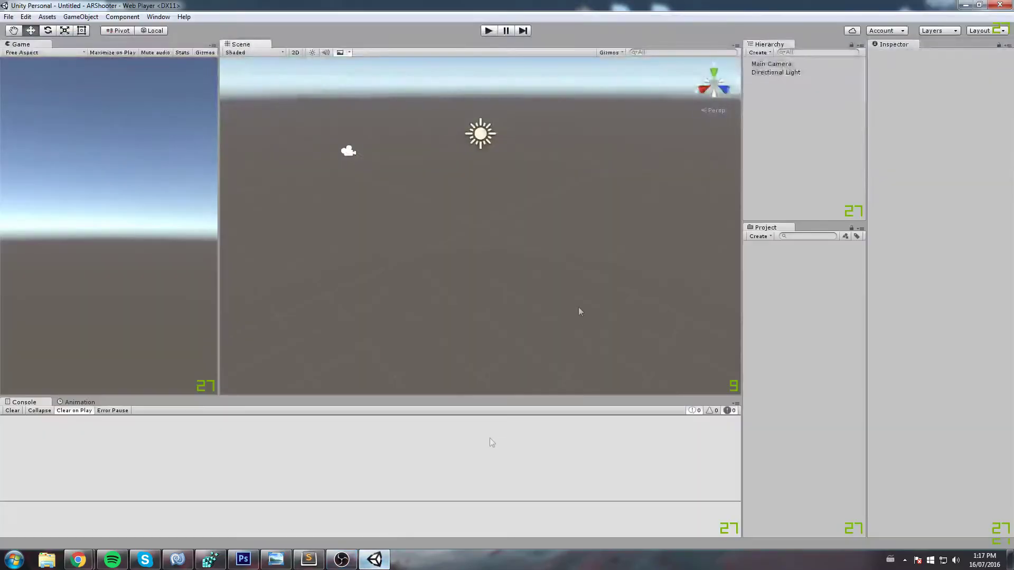
{"action": "middle_click_drag", "start_coordinate": [522, 138], "coordinate": [544, 181]}
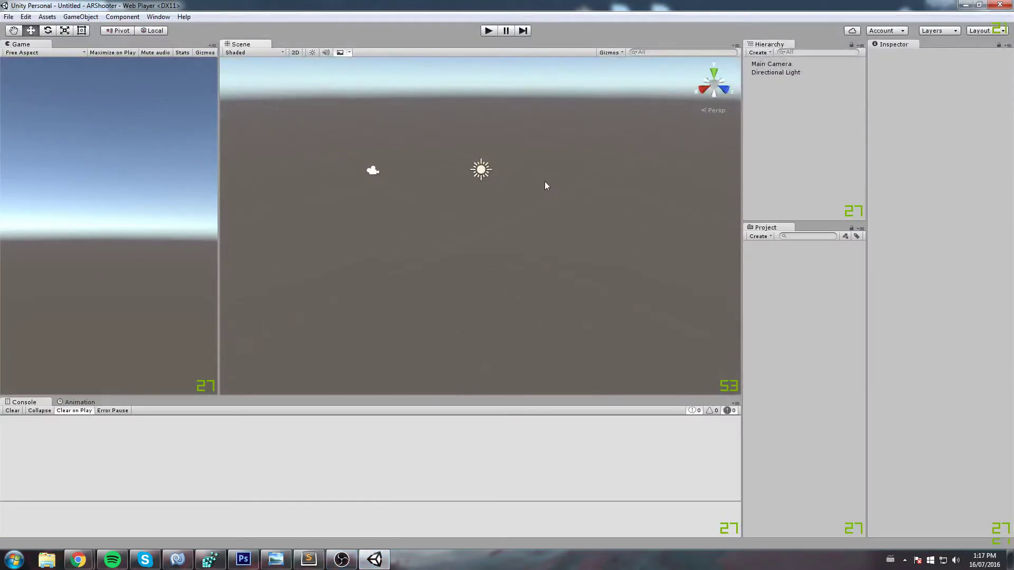
{"action": "left_click", "coordinate": [9, 17]}
{"action": "left_click", "coordinate": [69, 123]}
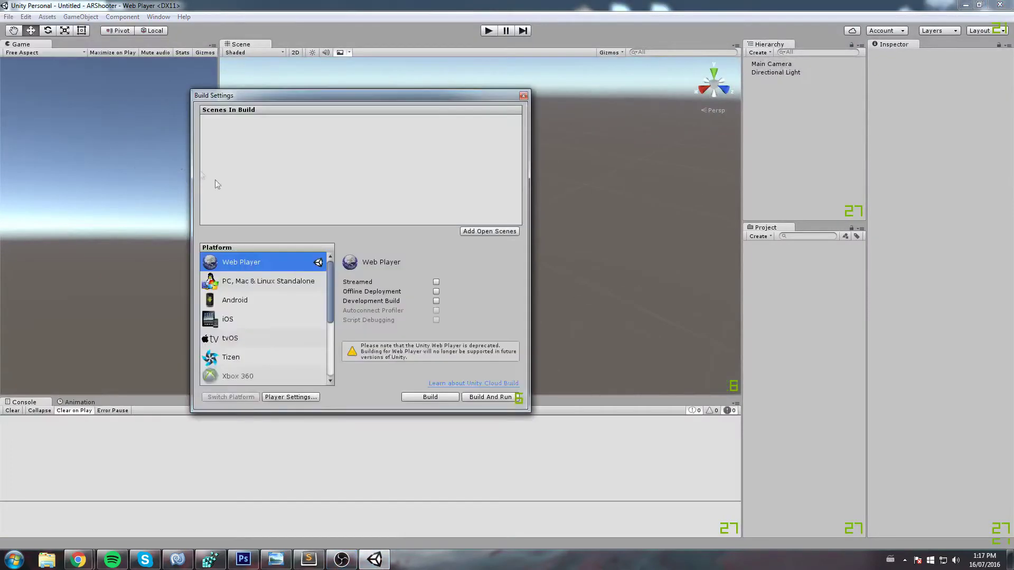
{"action": "left_click", "coordinate": [259, 302]}
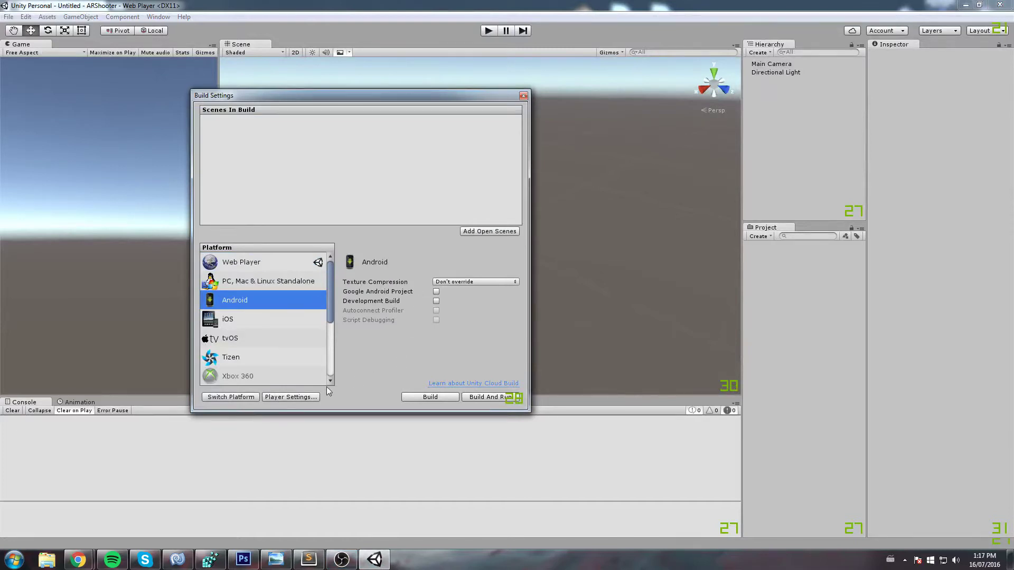
{"action": "left_click", "coordinate": [240, 398]}
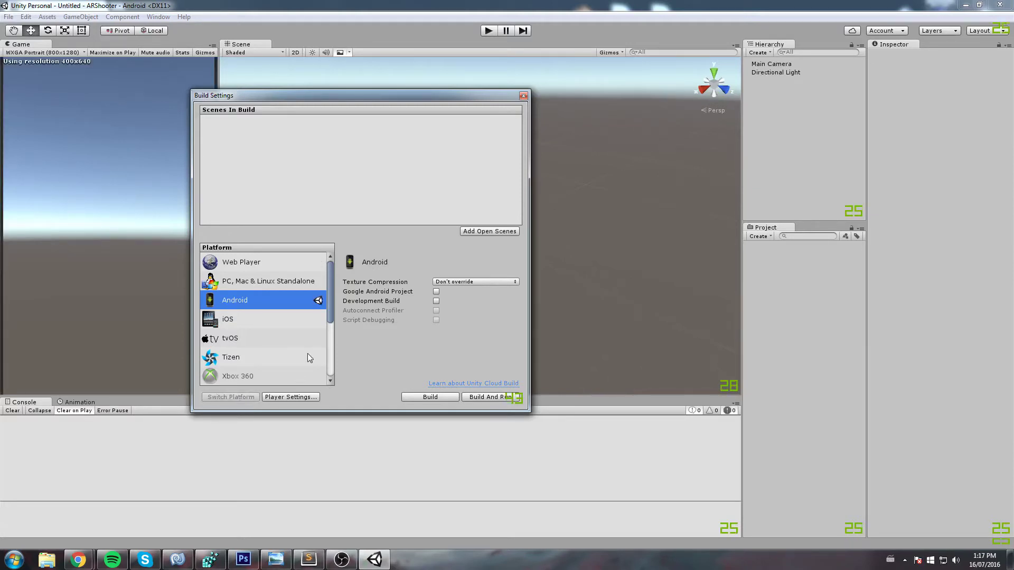
{"action": "left_click", "coordinate": [249, 319]}
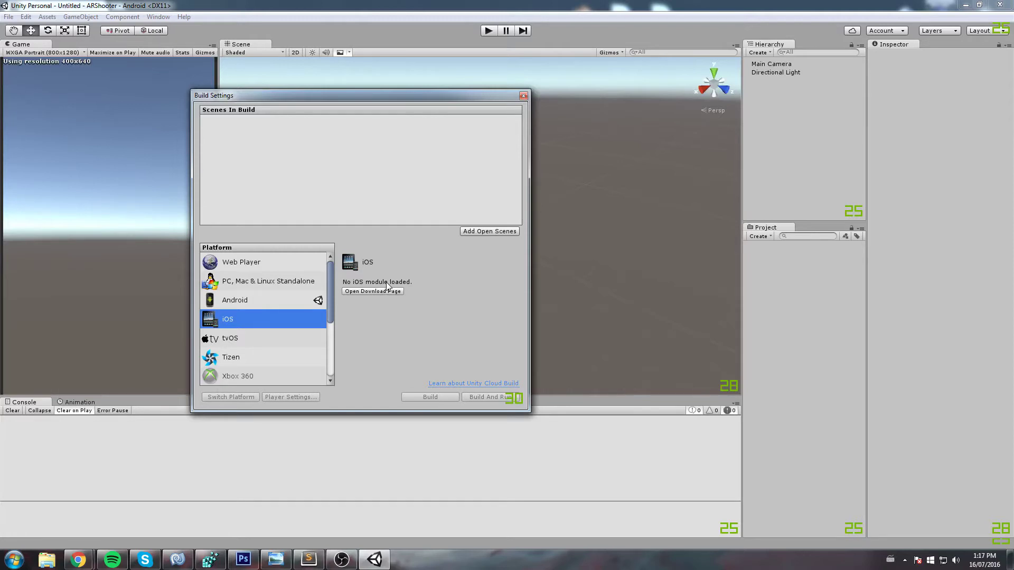
{"action": "left_click", "coordinate": [246, 304]}
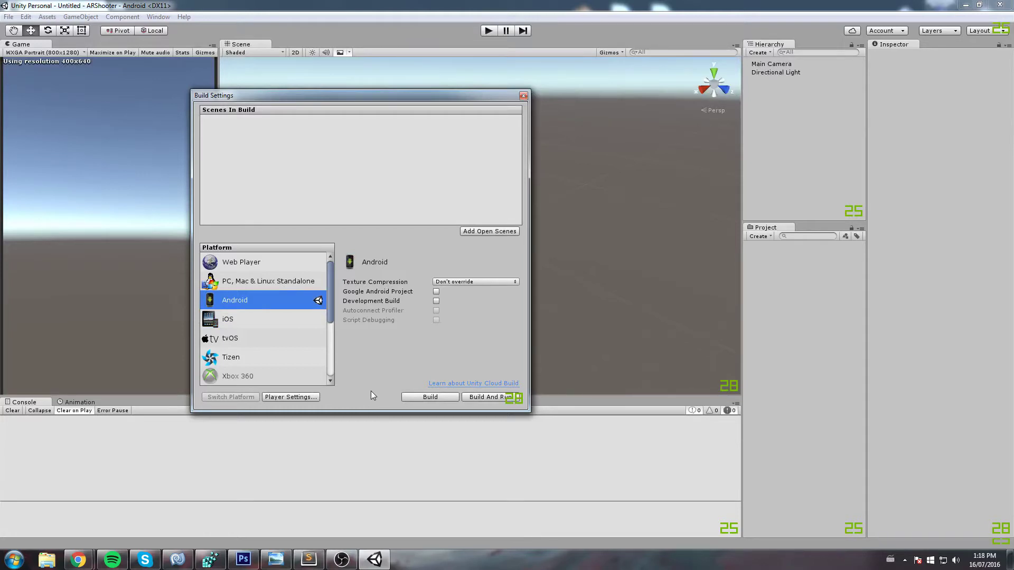
{"action": "left_click", "coordinate": [78, 560]}
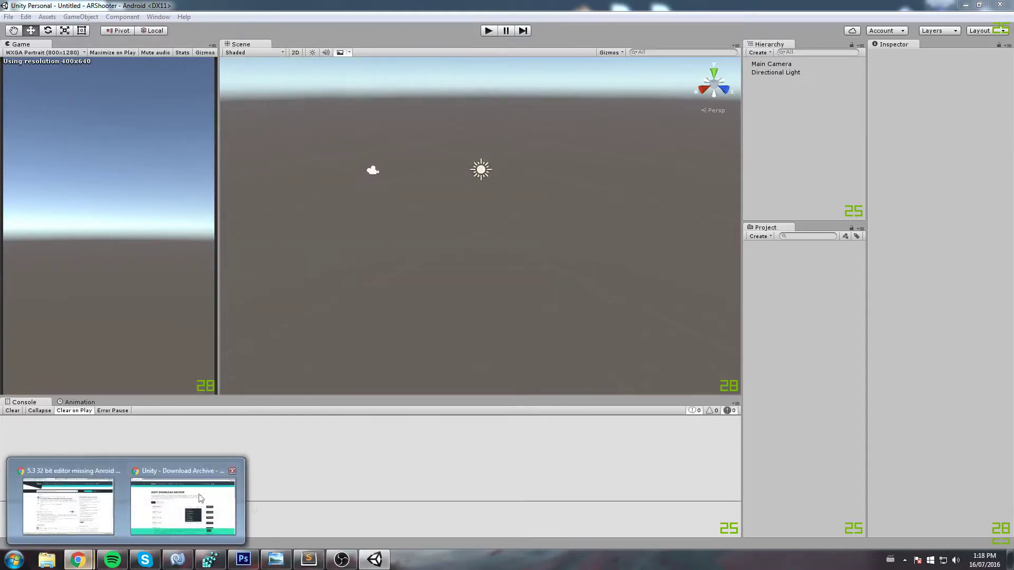
Step: Download the Unity 5.3.5 Windows installer and launch the Unity Download Assistant
{"action": "left_click", "coordinate": [218, 493]}
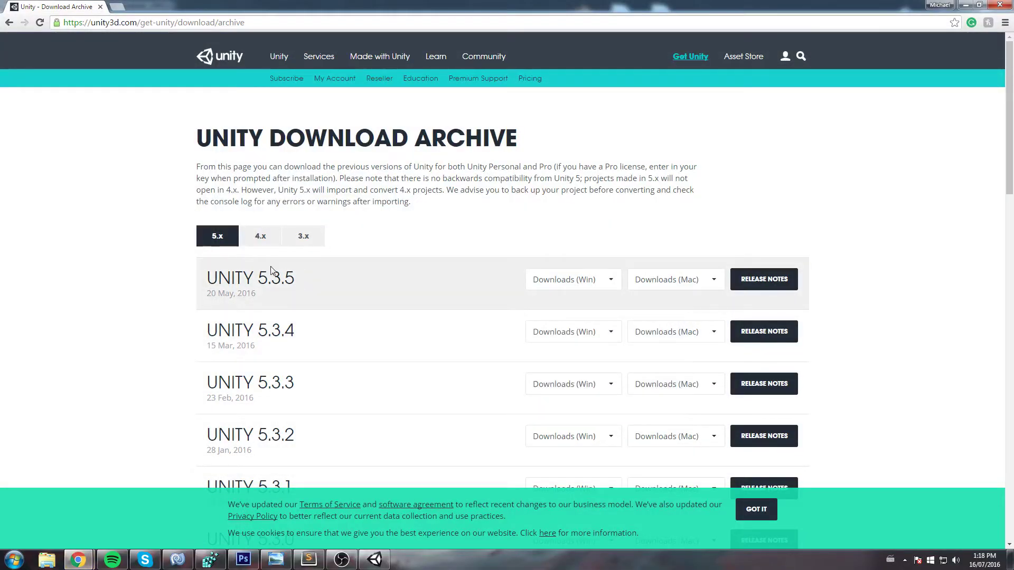
{"action": "left_click", "coordinate": [582, 285]}
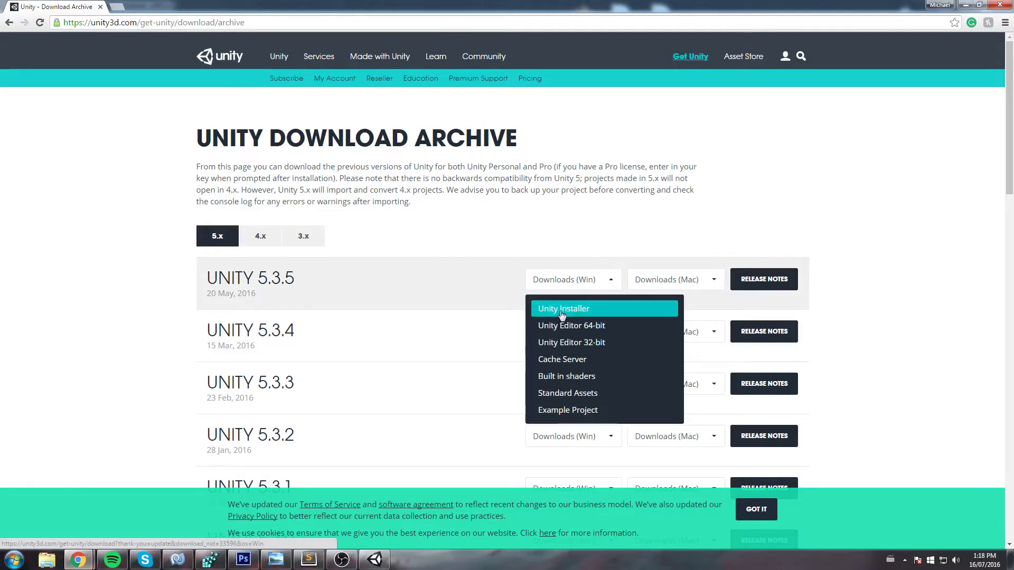
{"action": "left_click", "coordinate": [47, 560]}
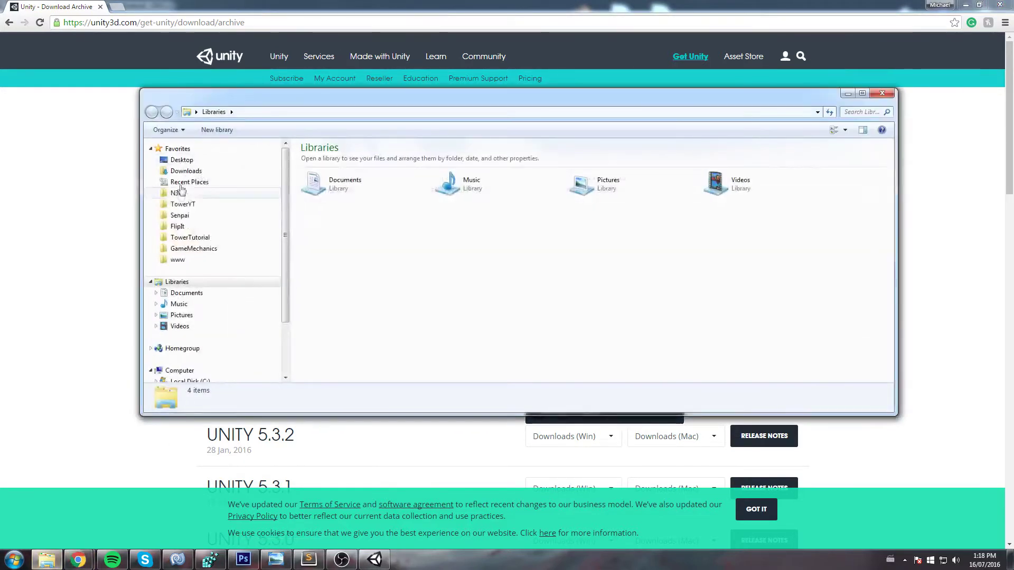
{"action": "left_click", "coordinate": [199, 172]}
{"action": "double_click", "coordinate": [397, 167]}
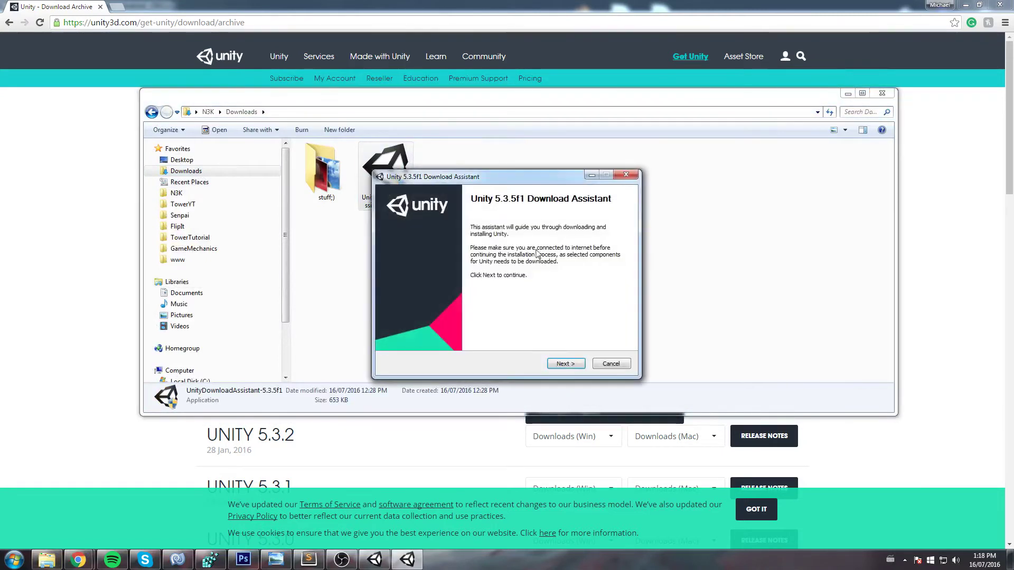
Step: Accept the license and select only Android Build Support among the installer components
{"action": "left_click", "coordinate": [563, 364]}
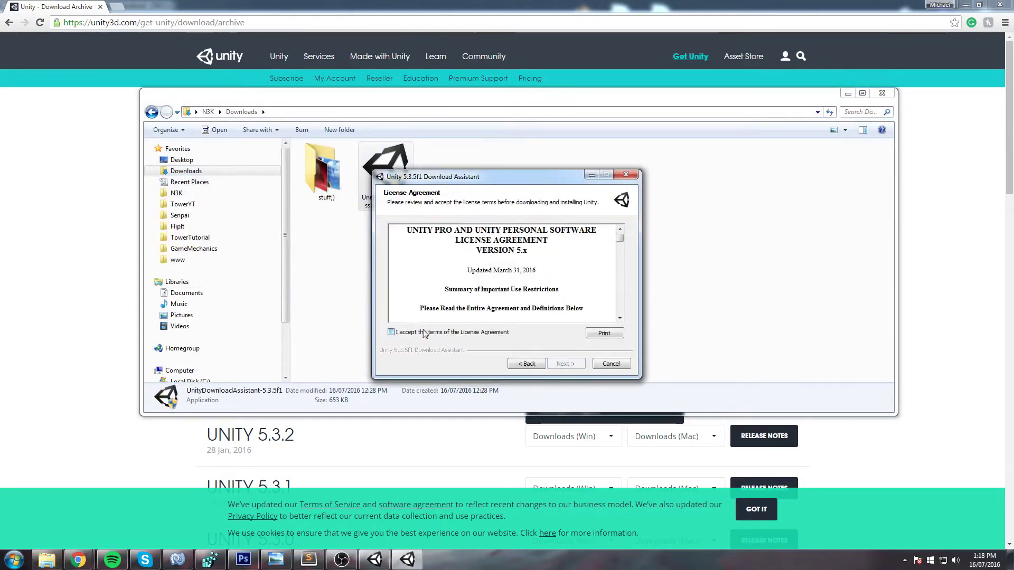
{"action": "left_click", "coordinate": [392, 331]}
{"action": "left_click", "coordinate": [565, 363]}
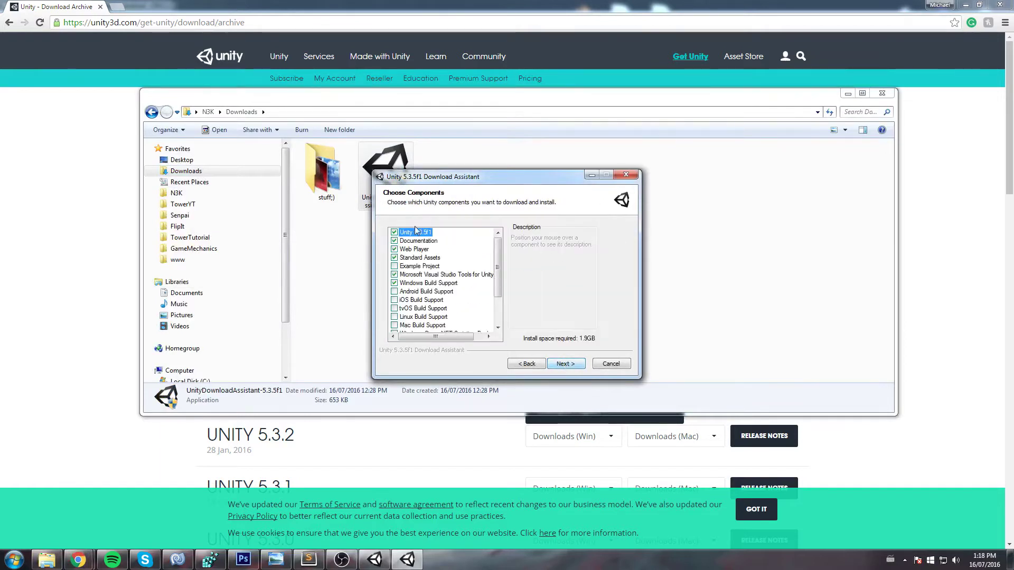
{"action": "left_click", "coordinate": [394, 232]}
{"action": "left_click", "coordinate": [394, 241]}
{"action": "left_click", "coordinate": [395, 249]}
{"action": "left_click", "coordinate": [395, 258]}
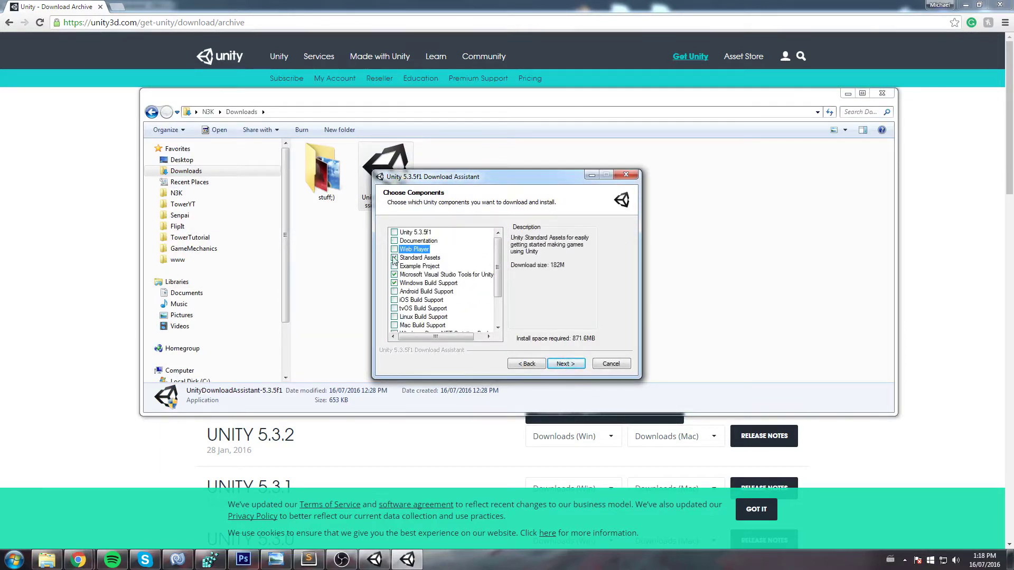
{"action": "left_click", "coordinate": [394, 274]}
{"action": "left_click", "coordinate": [394, 283]}
{"action": "left_click", "coordinate": [394, 291]}
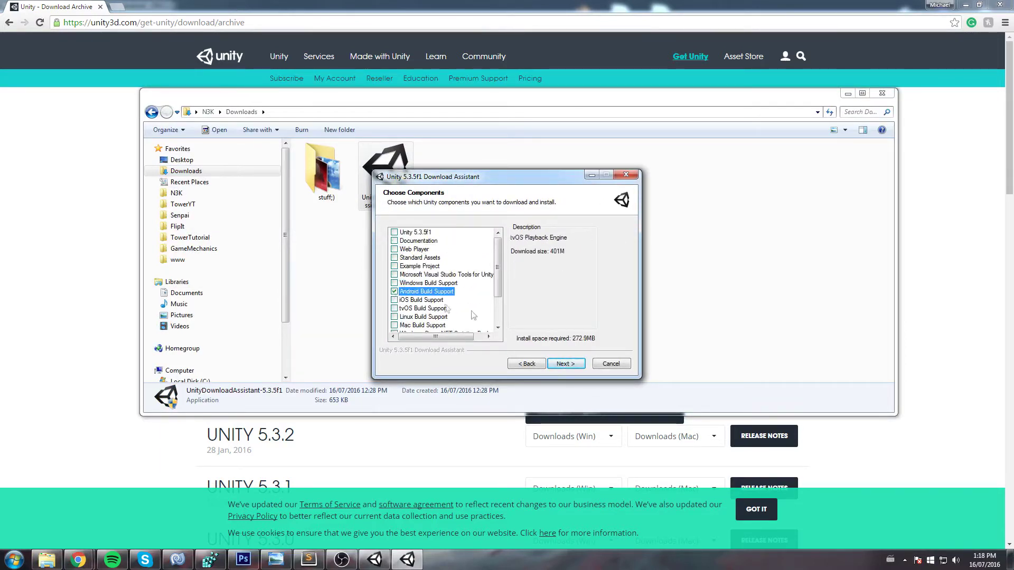
Step: Set the install location to the Unity folder under Program Files (x86)
{"action": "left_click", "coordinate": [566, 363]}
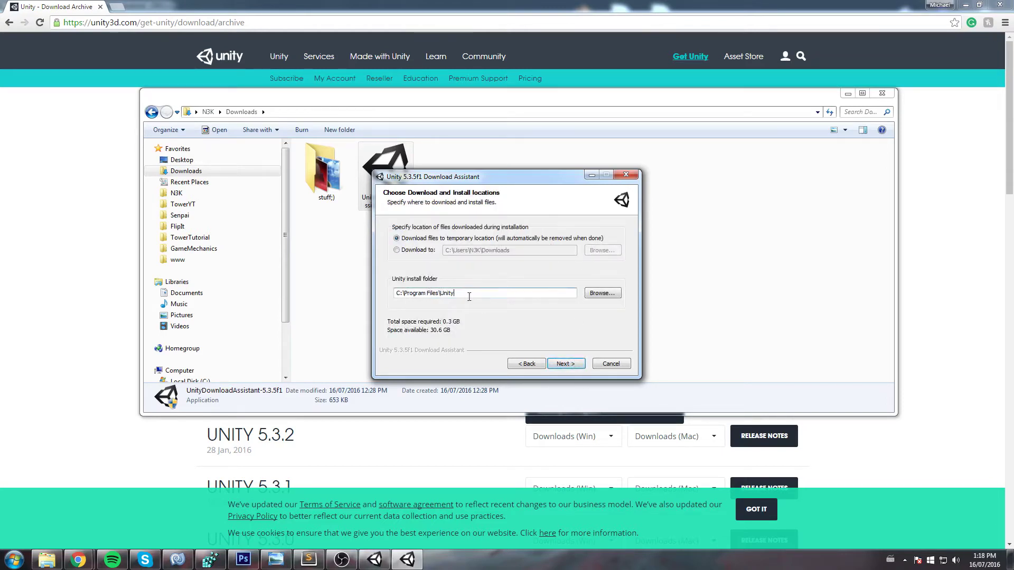
{"action": "left_click_drag", "start_coordinate": [469, 296], "coordinate": [374, 300]}
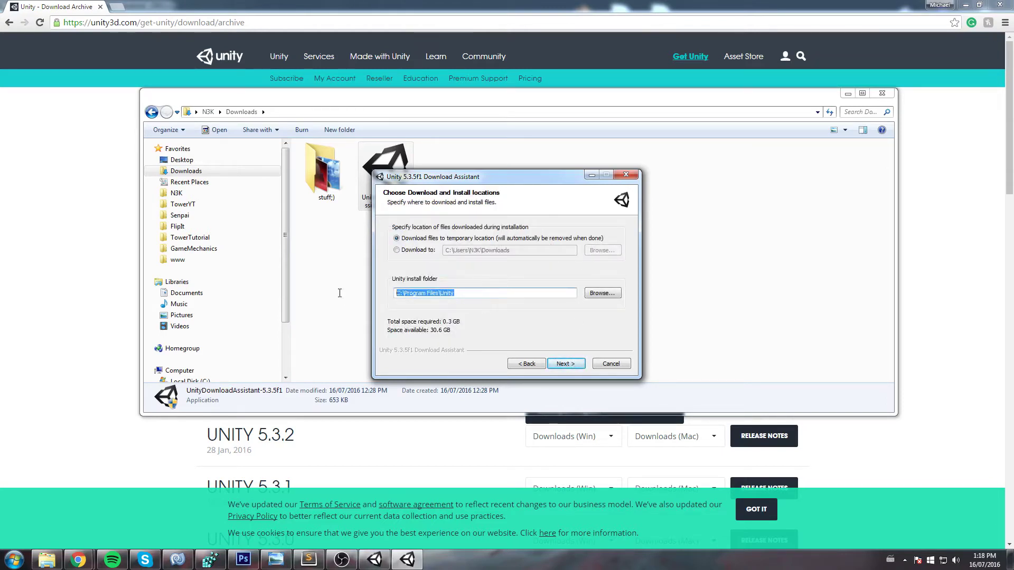
{"action": "left_click", "coordinate": [471, 294]}
{"action": "left_click", "coordinate": [609, 296]}
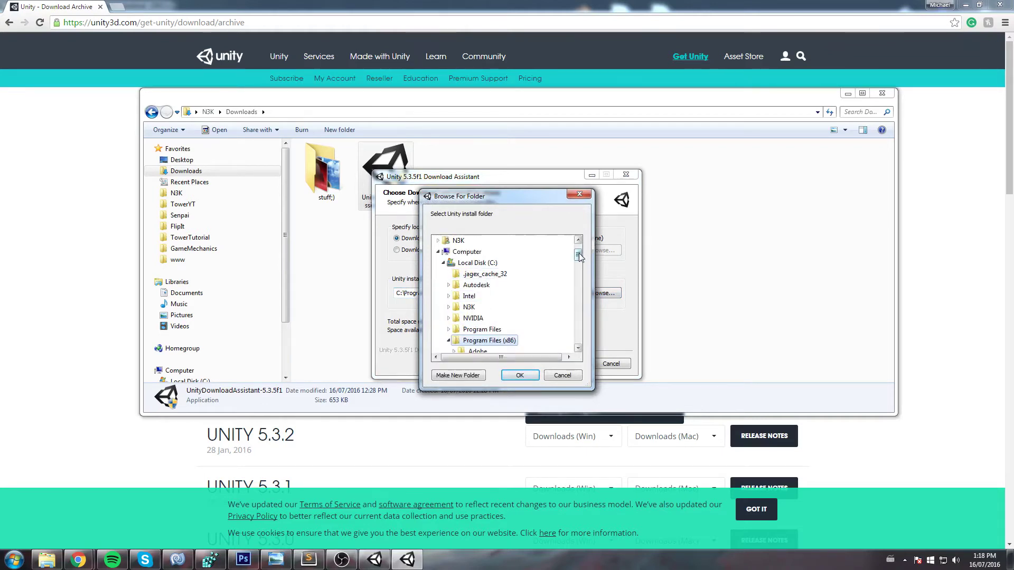
{"action": "left_click_drag", "start_coordinate": [579, 252], "coordinate": [579, 314]}
{"action": "left_click", "coordinate": [478, 318]}
{"action": "left_click", "coordinate": [519, 375]}
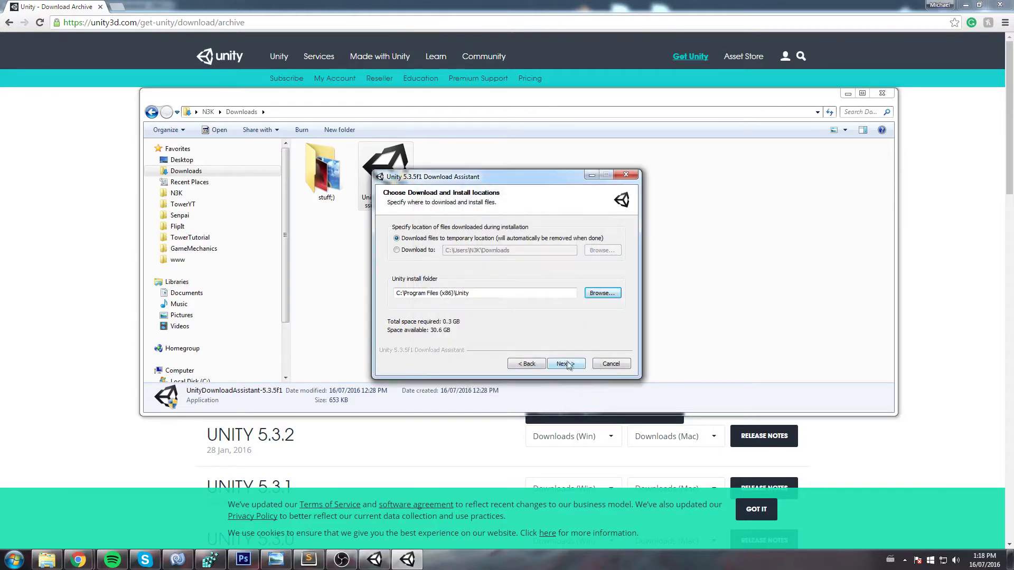
Step: Cancel and quit the Unity setup, returning to the Unity editor
{"action": "left_click", "coordinate": [611, 364]}
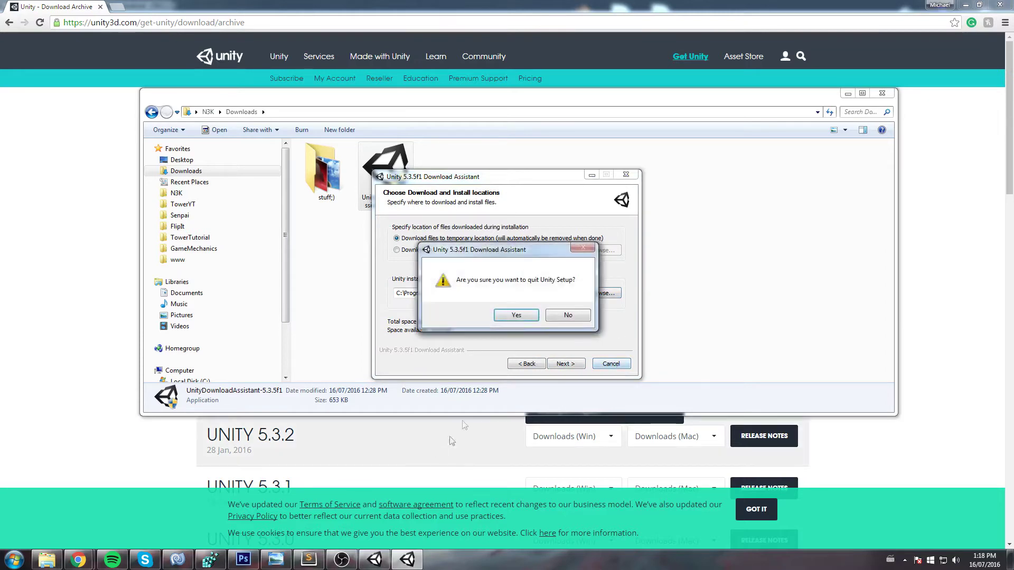
{"action": "left_click", "coordinate": [519, 315]}
{"action": "left_click", "coordinate": [374, 559]}
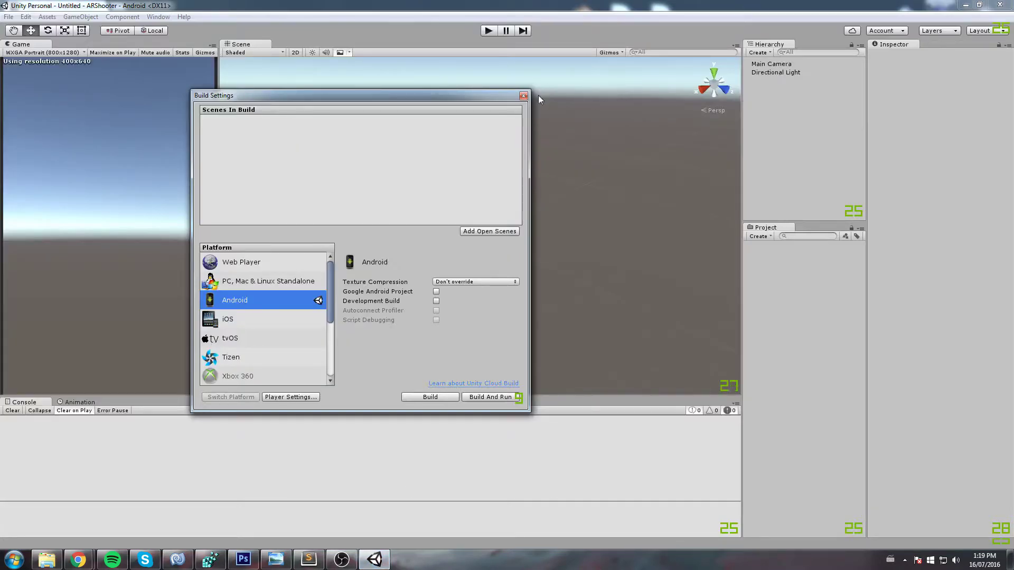
Step: Close Build Settings without saving the scene, then reopen and close it once more
{"action": "left_click", "coordinate": [523, 96]}
{"action": "key", "text": "ctrl+s"}
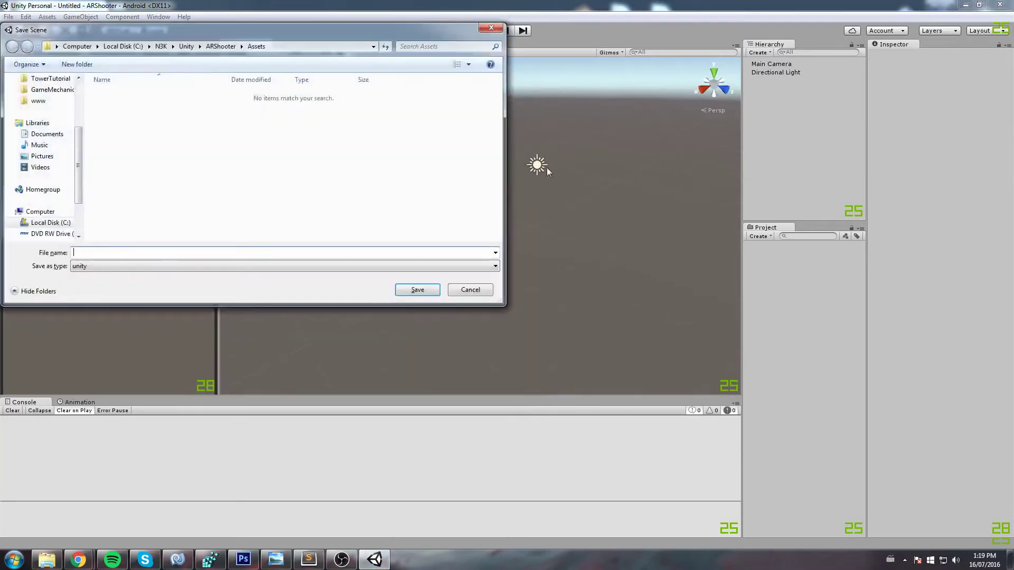
{"action": "left_click", "coordinate": [491, 28]}
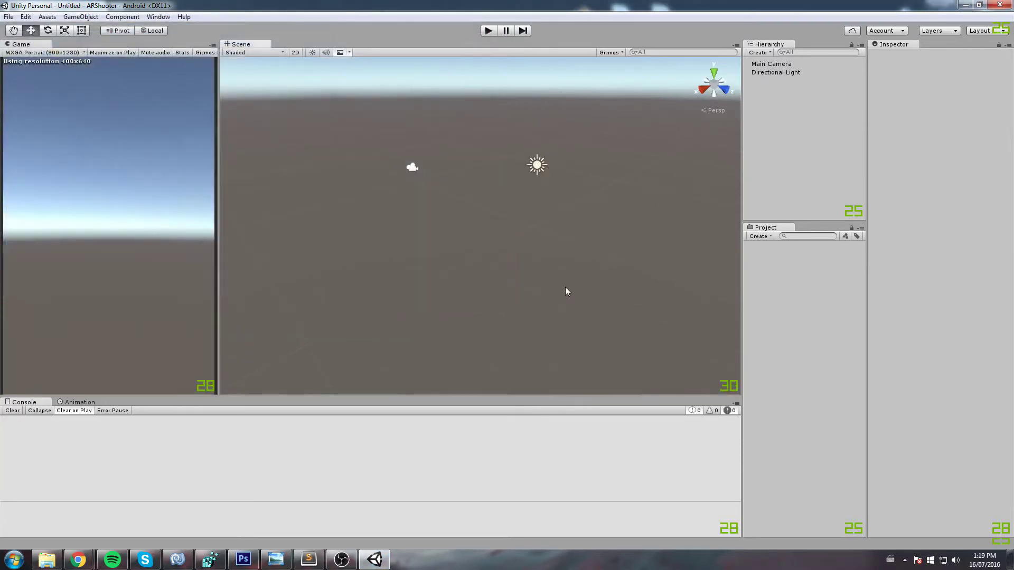
{"action": "left_click", "coordinate": [8, 16]}
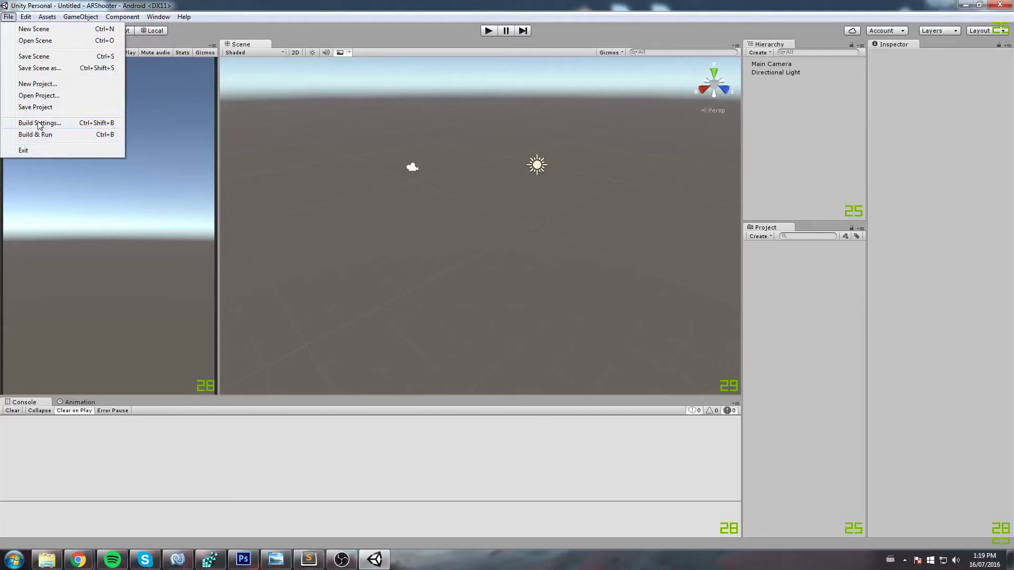
{"action": "left_click", "coordinate": [24, 141]}
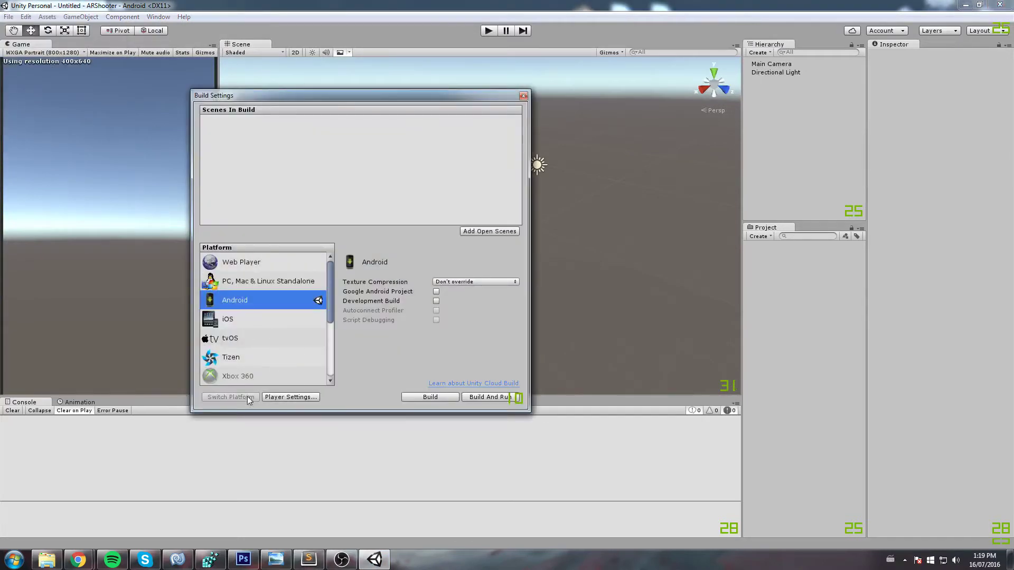
{"action": "left_click", "coordinate": [523, 96]}
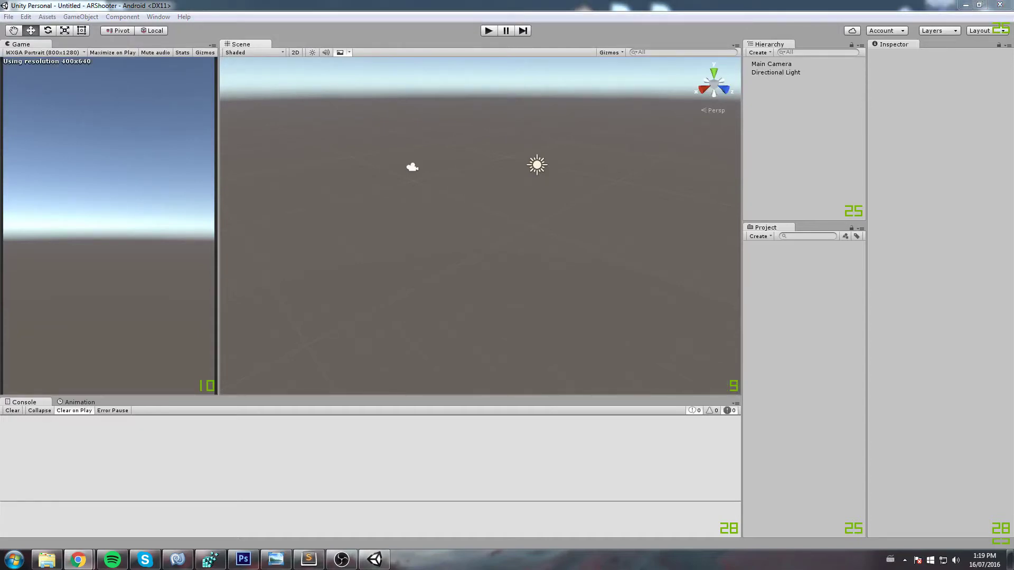
{"action": "key", "text": "alt+Tab"}
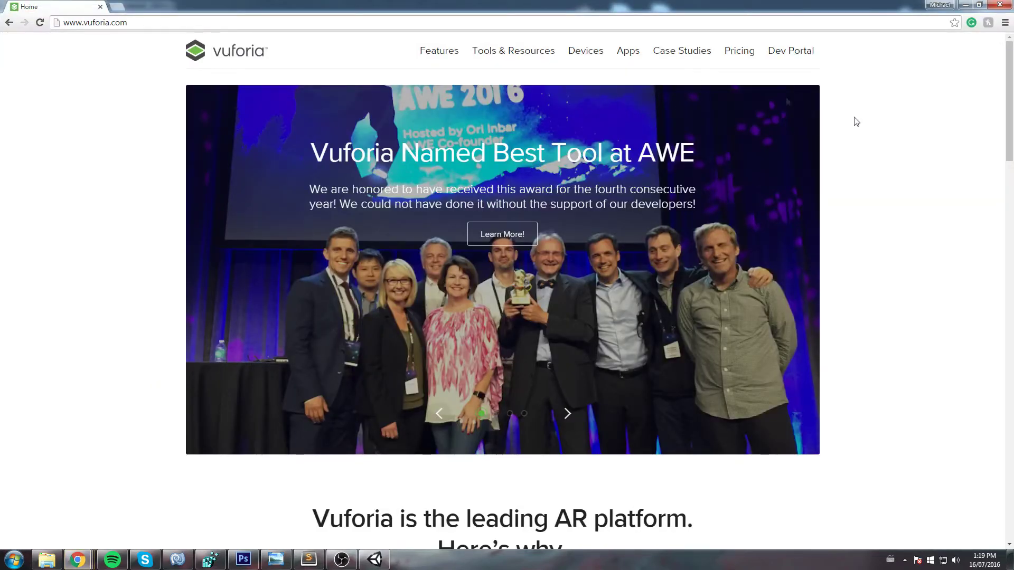
Step: Download vuforia-unity-5-5-9.unitypackage from Vuforia's Tools & Resources page, agreeing to the license
{"action": "left_click", "coordinate": [486, 50]}
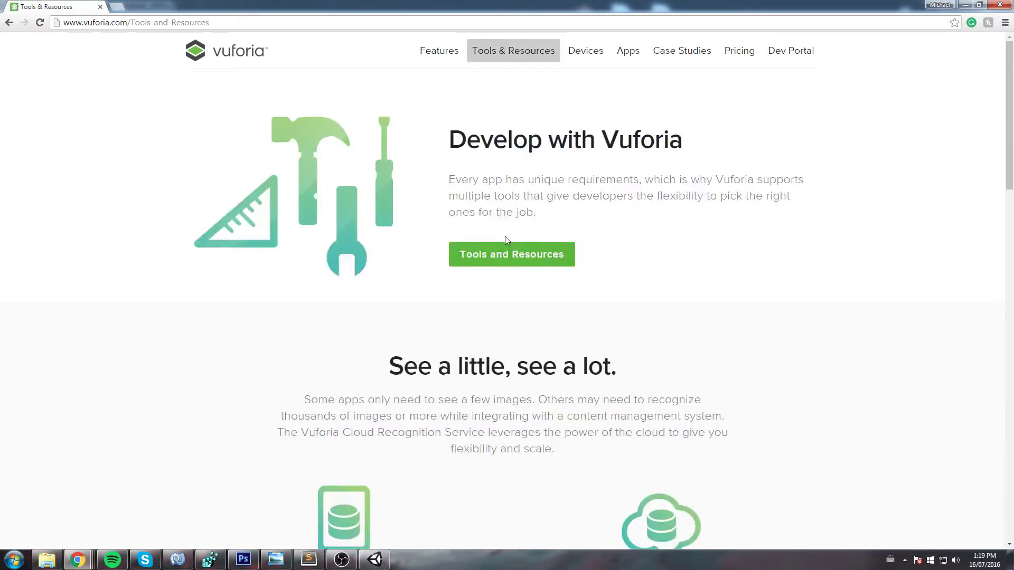
{"action": "left_click", "coordinate": [507, 254]}
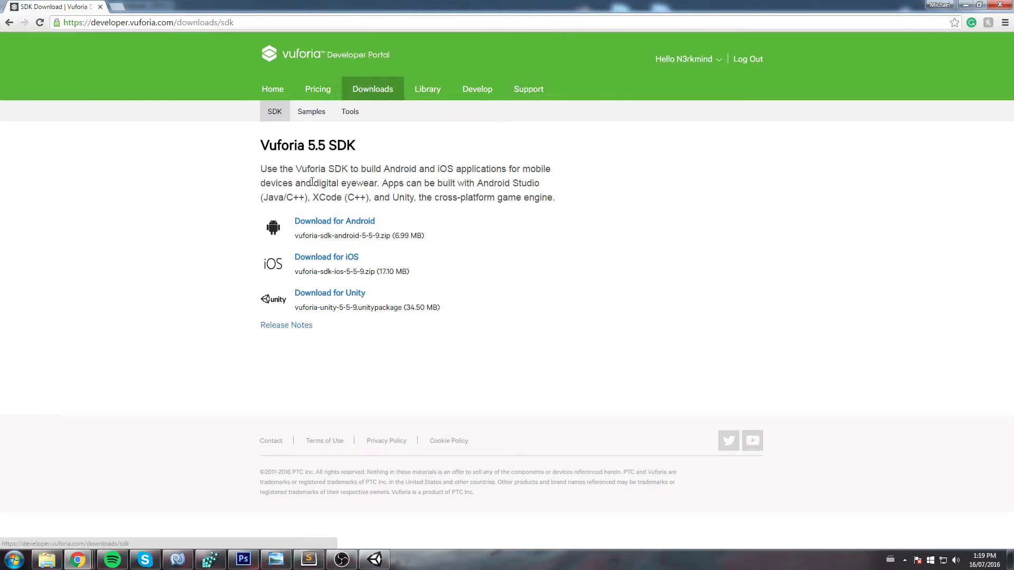
{"action": "left_click", "coordinate": [336, 294]}
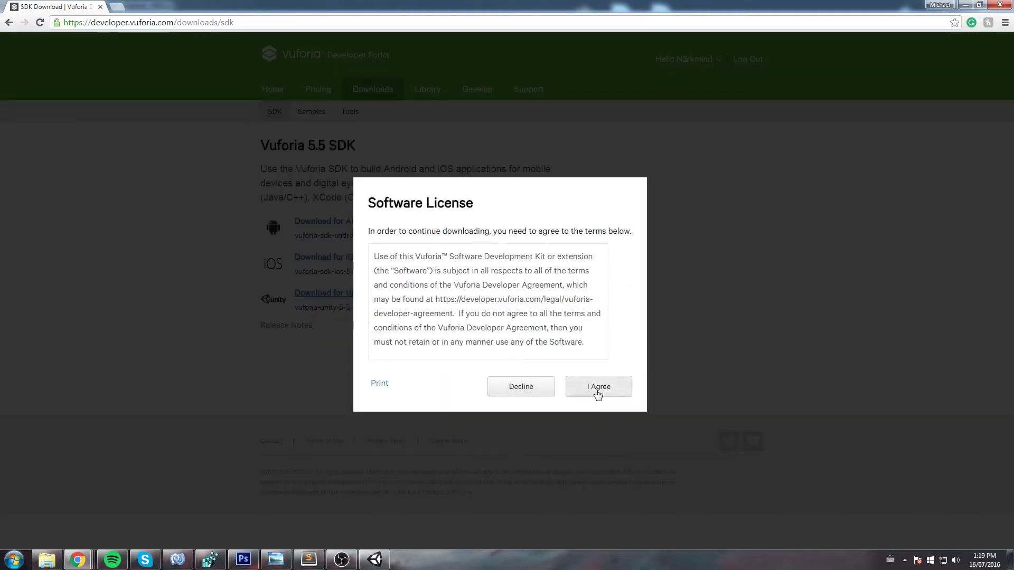
{"action": "left_click", "coordinate": [595, 391]}
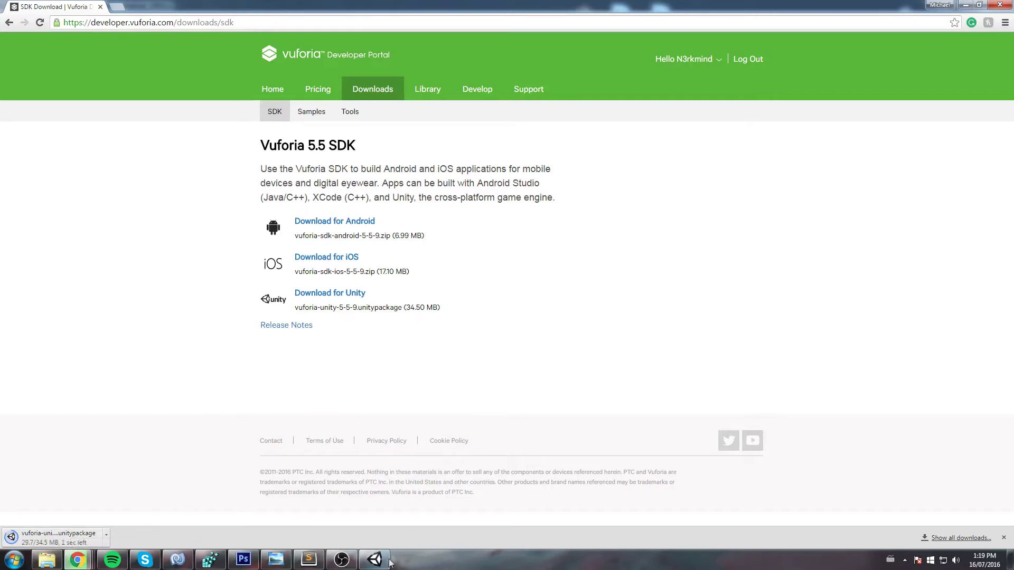
Step: Import all files of vuforia-unity-5-5-9.unitypackage and select the new Plugins folder
{"action": "left_click", "coordinate": [55, 538]}
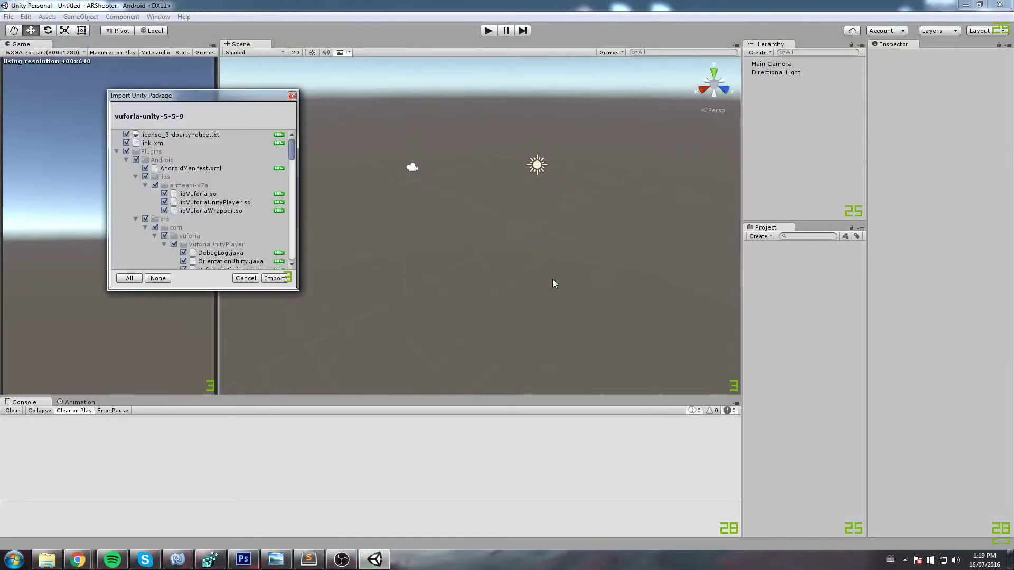
{"action": "left_click", "coordinate": [275, 278]}
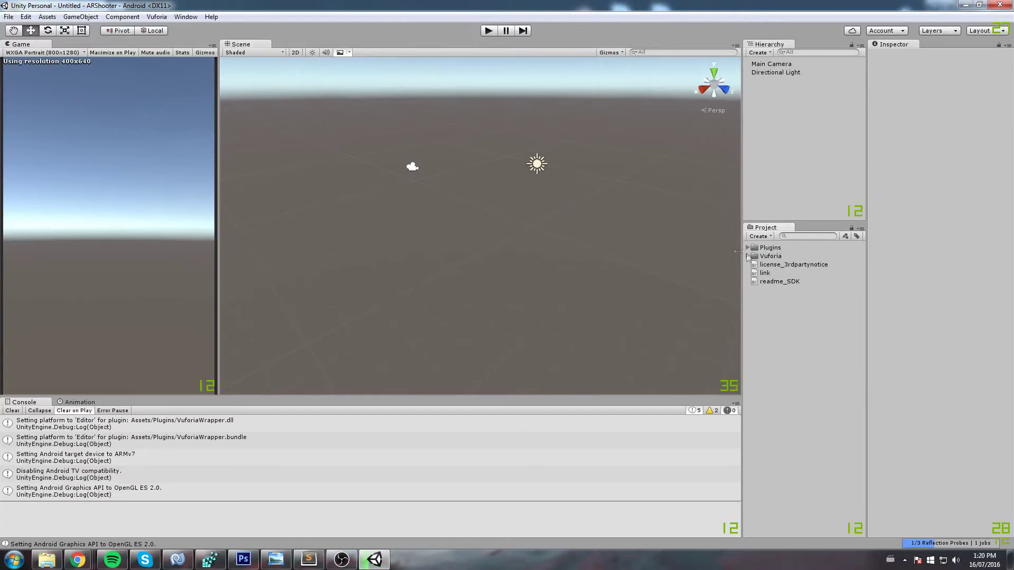
{"action": "left_click", "coordinate": [778, 248]}
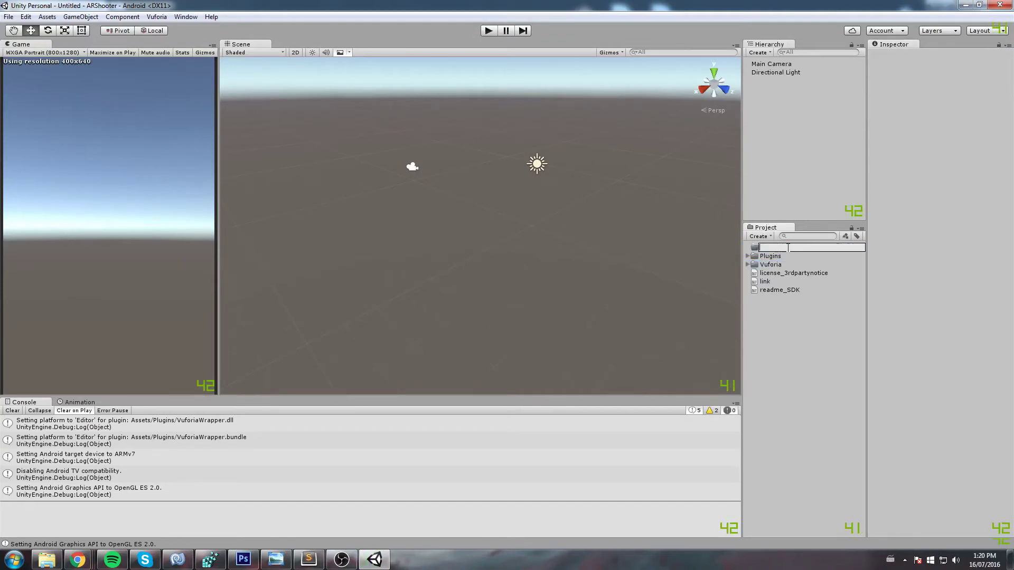
Step: Name the first new folder Artwork and create a Script folder
{"action": "type", "text": "Artwork"}
{"action": "key", "text": "Return"}
{"action": "right_click", "coordinate": [787, 378]}
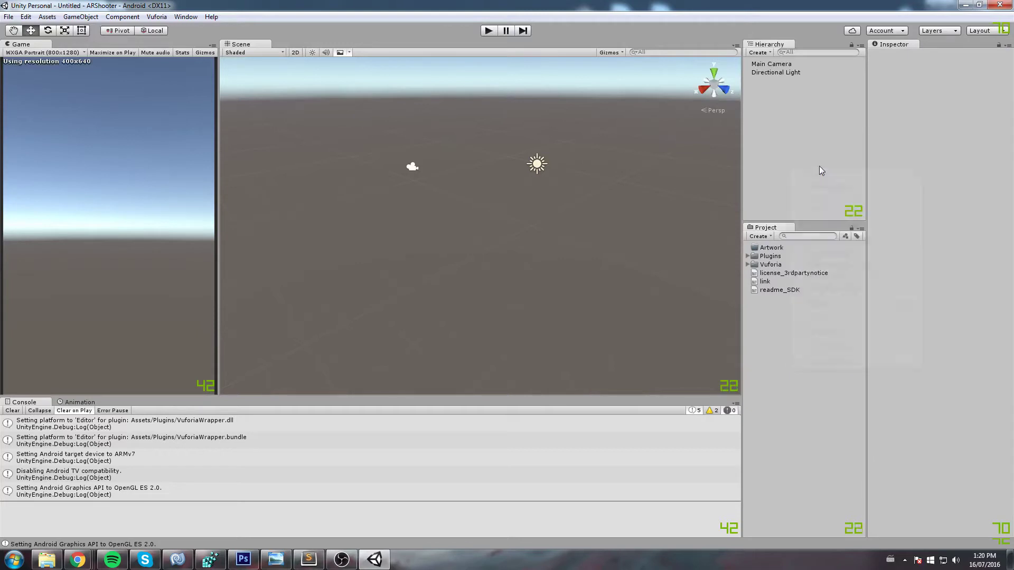
{"action": "right_click", "coordinate": [819, 344]}
{"action": "mouse_move", "coordinate": [859, 348]}
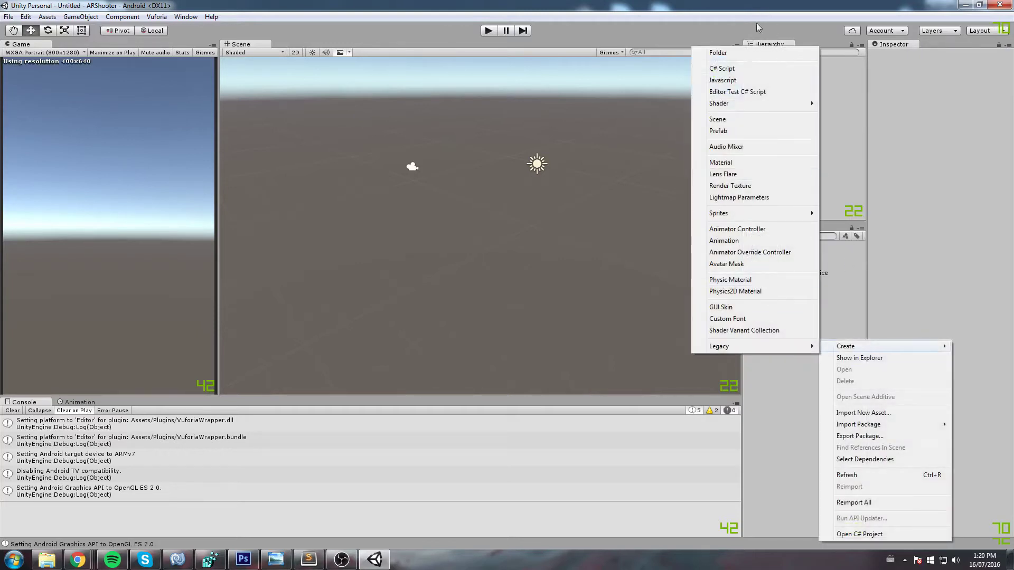
{"action": "left_click", "coordinate": [749, 53]}
{"action": "type", "text": "Script"}
{"action": "key", "text": "Return"}
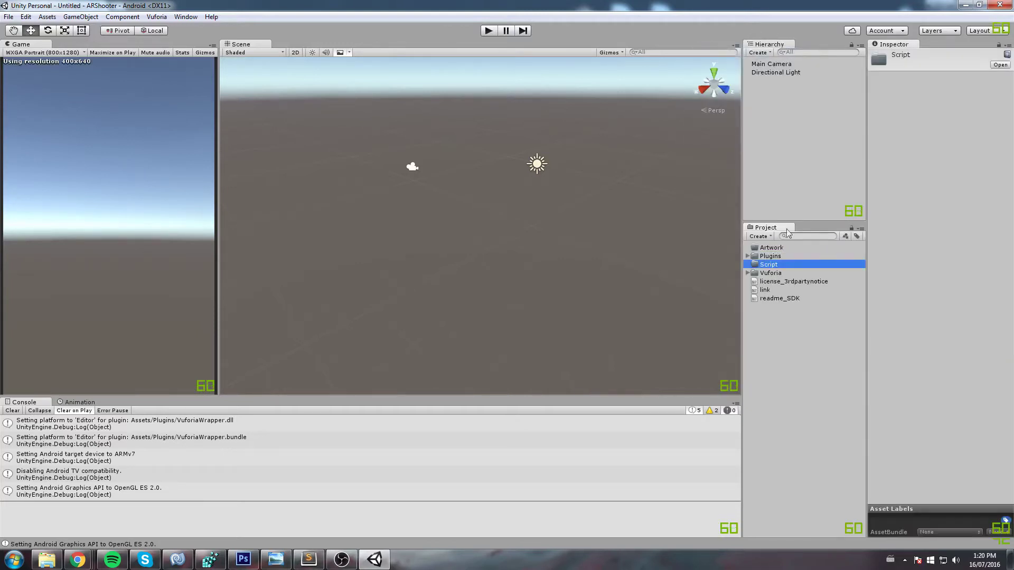
Step: Create Scene and Prefab folders in the project Assets
{"action": "right_click", "coordinate": [806, 336]}
{"action": "mouse_move", "coordinate": [848, 343]}
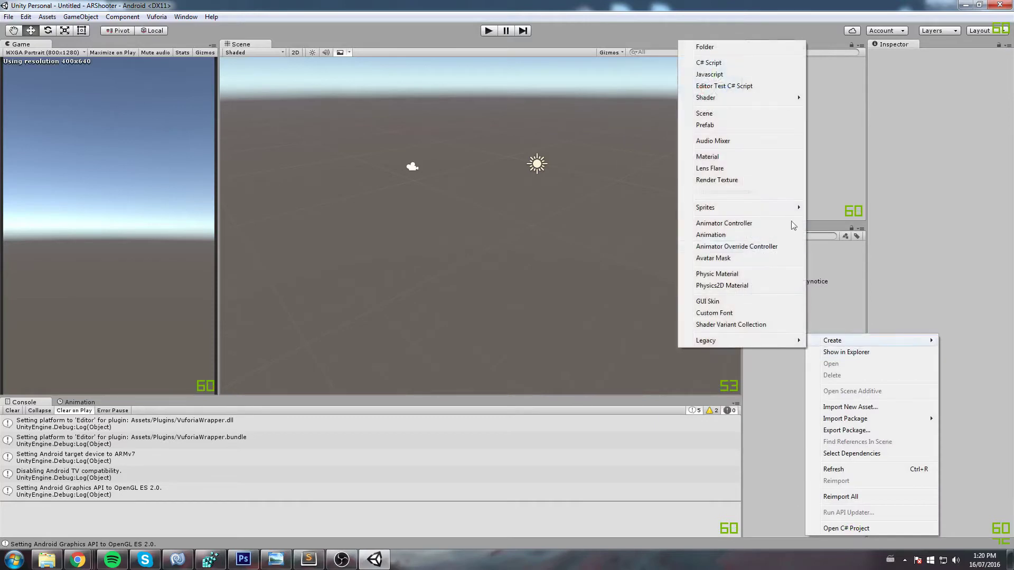
{"action": "left_click", "coordinate": [745, 46]}
{"action": "type", "text": "Scene"}
{"action": "key", "text": "Return"}
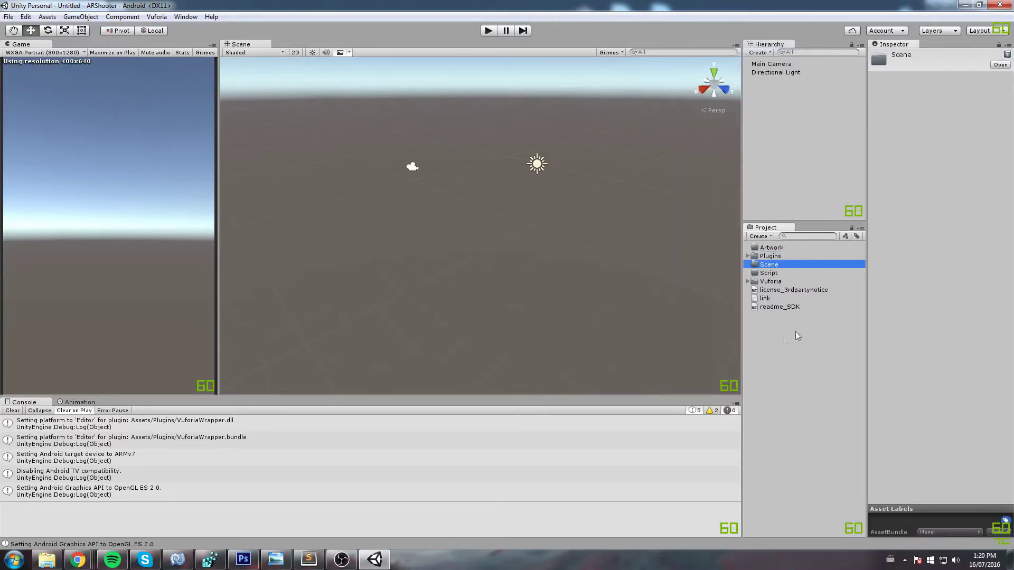
{"action": "right_click", "coordinate": [798, 336]}
{"action": "mouse_move", "coordinate": [813, 280]}
{"action": "left_click", "coordinate": [681, 49]}
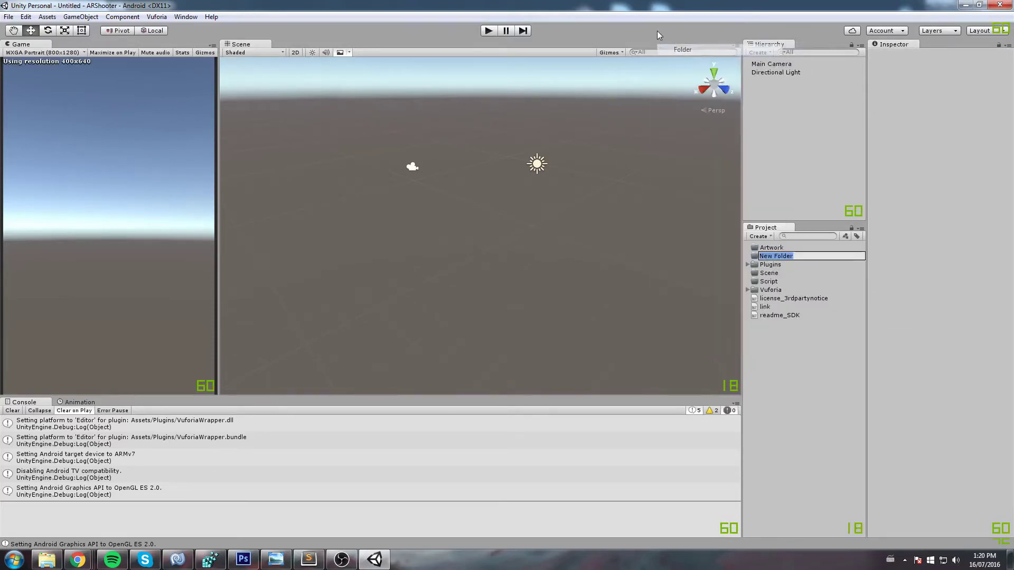
{"action": "type", "text": "Prefab"}
{"action": "key", "text": "Return"}
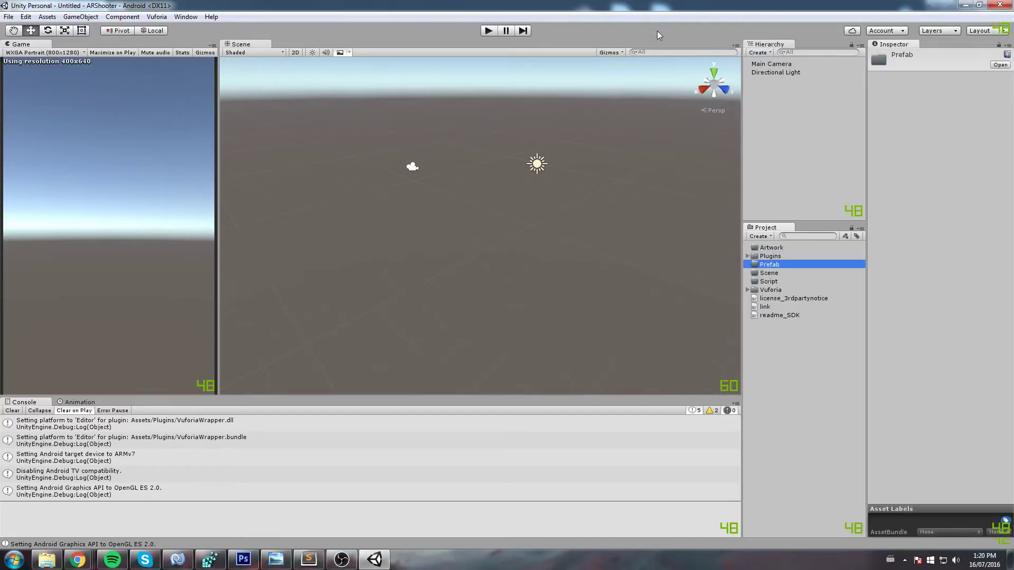
{"action": "left_click", "coordinate": [695, 254]}
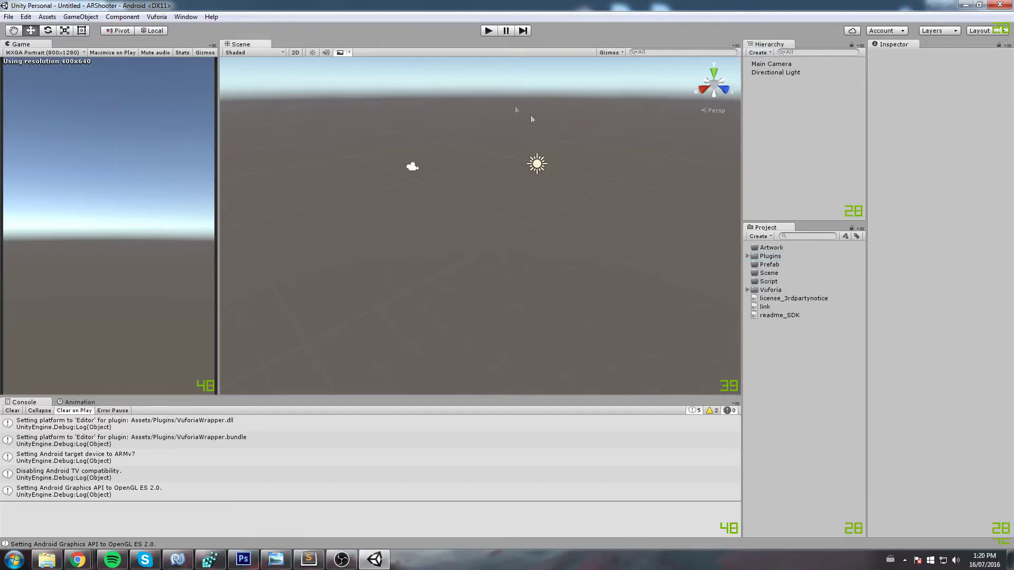
{"action": "key", "text": "ctrl+s"}
Step: Save the scene as Game.unity in Assets and select the Game scene file
{"action": "type", "text": "Game"}
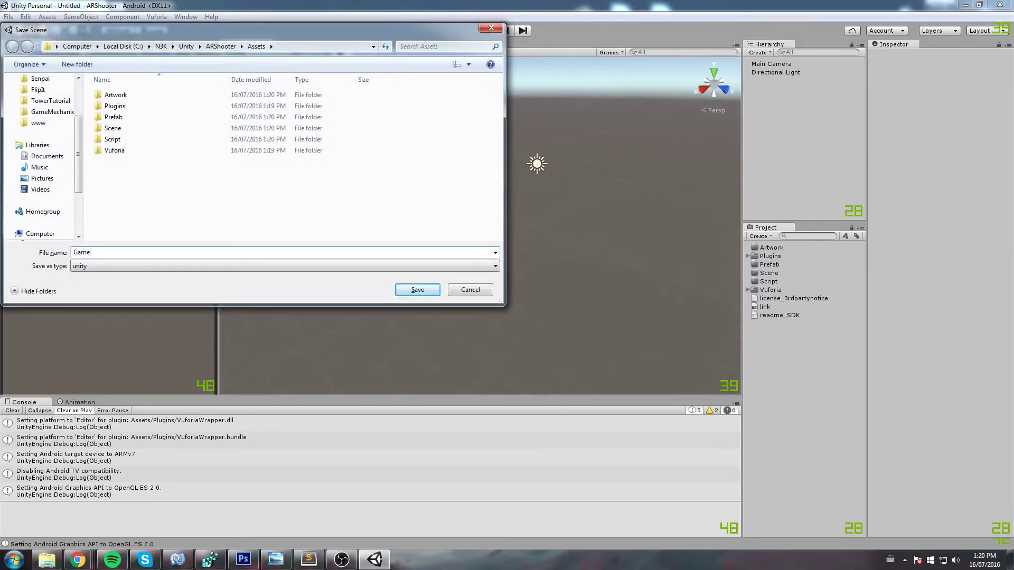
{"action": "key", "text": "Return"}
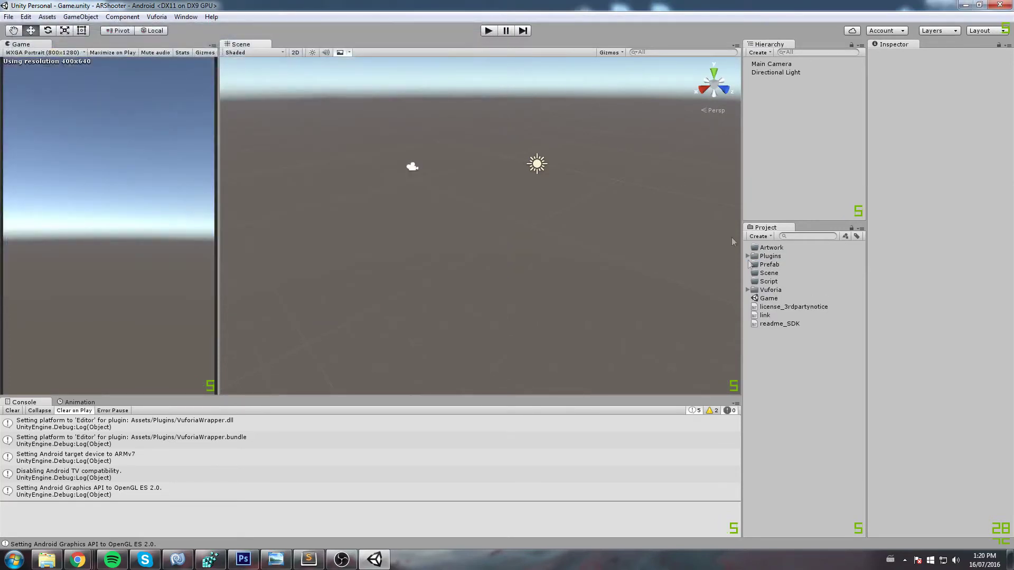
{"action": "left_click", "coordinate": [773, 299]}
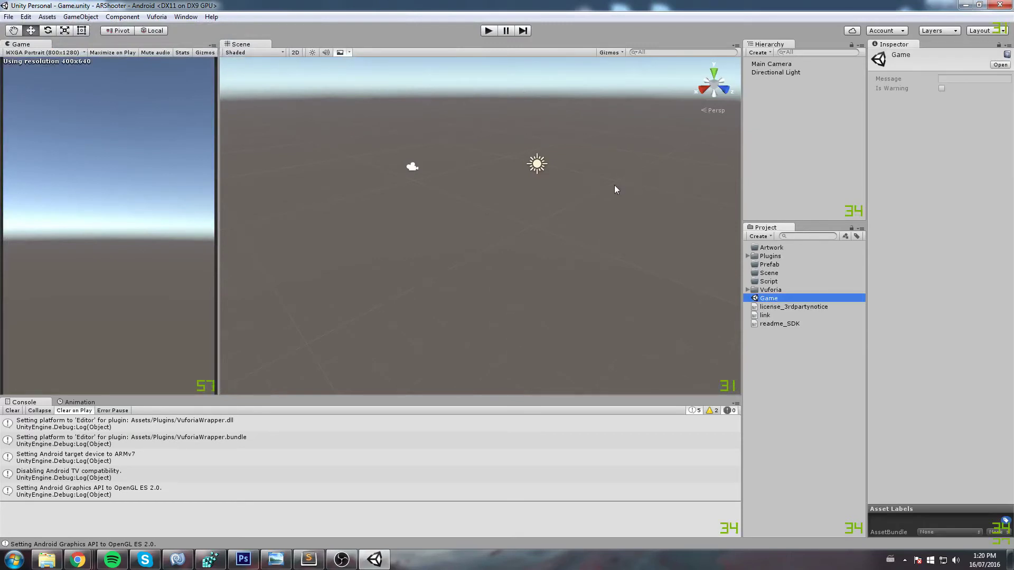
{"action": "scroll", "coordinate": [614, 186], "scroll_direction": "down", "scroll_amount": 1}
{"action": "left_click", "coordinate": [771, 64]}
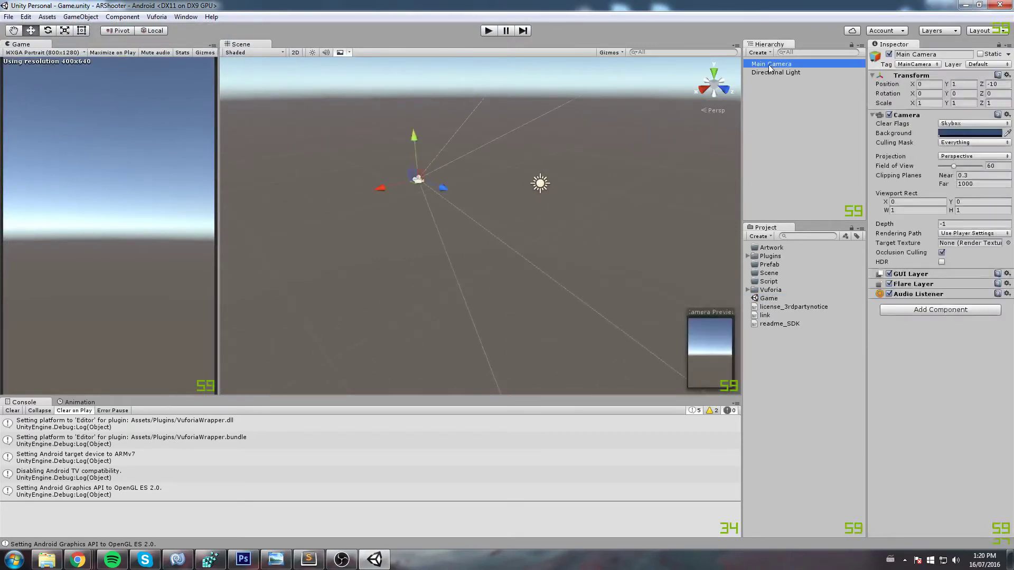
Step: Delete Main Camera and drag the ARCamera prefab from Vuforia > Prefabs into the Hierarchy
{"action": "key", "text": "Delete"}
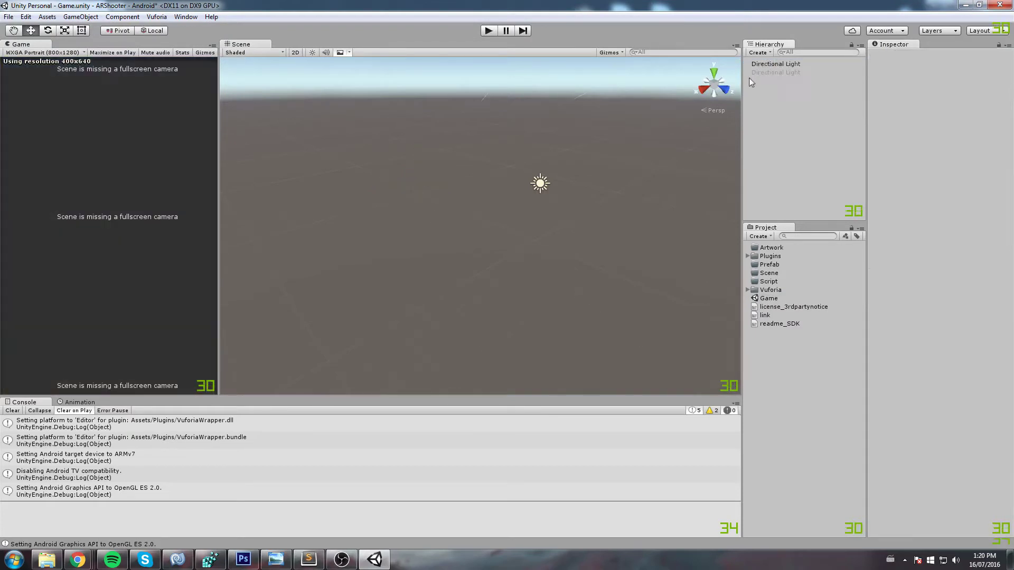
{"action": "left_click", "coordinate": [773, 63]}
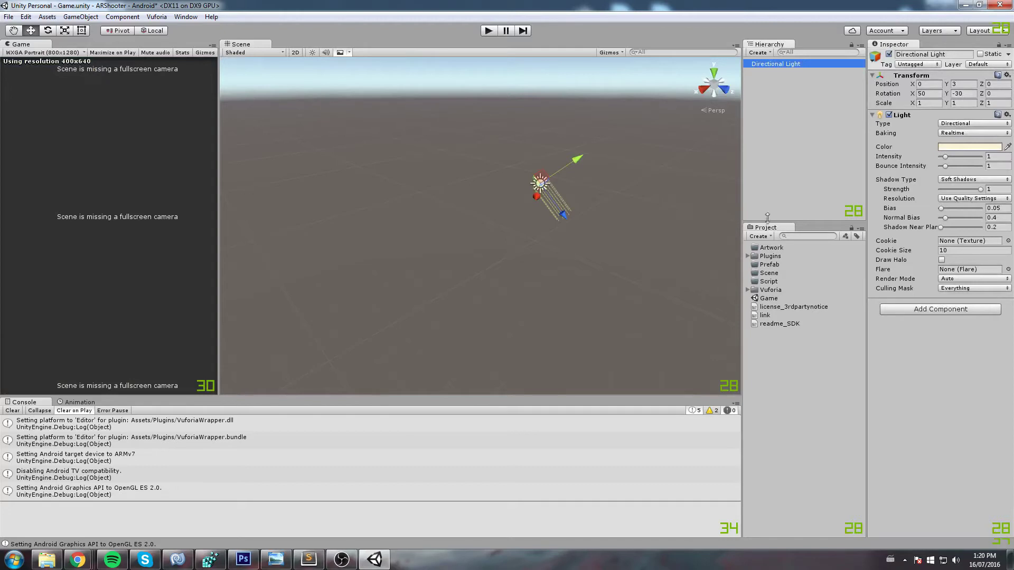
{"action": "left_click", "coordinate": [748, 290]}
{"action": "left_click", "coordinate": [779, 324]}
{"action": "left_click", "coordinate": [756, 323]}
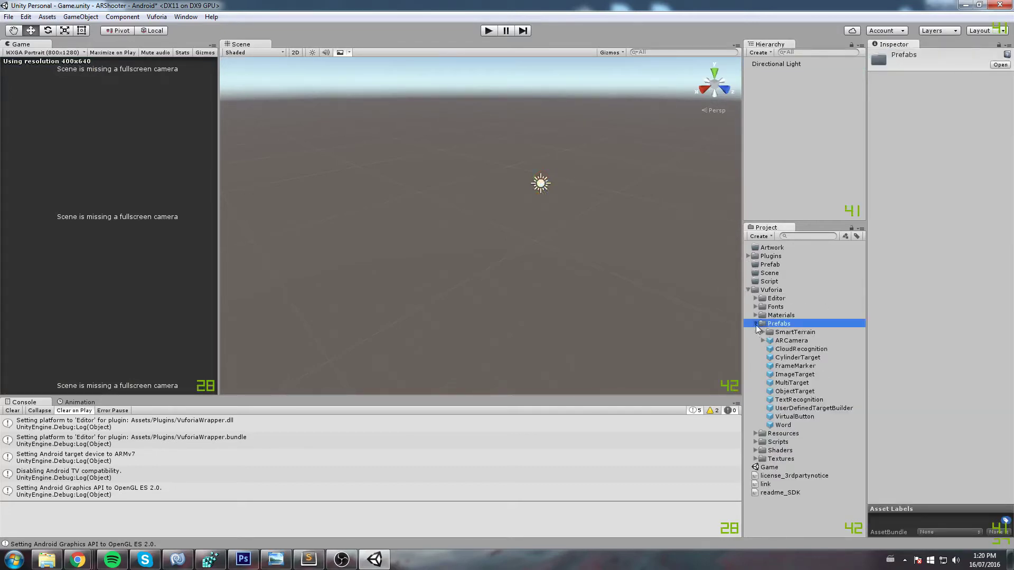
{"action": "left_click", "coordinate": [792, 341]}
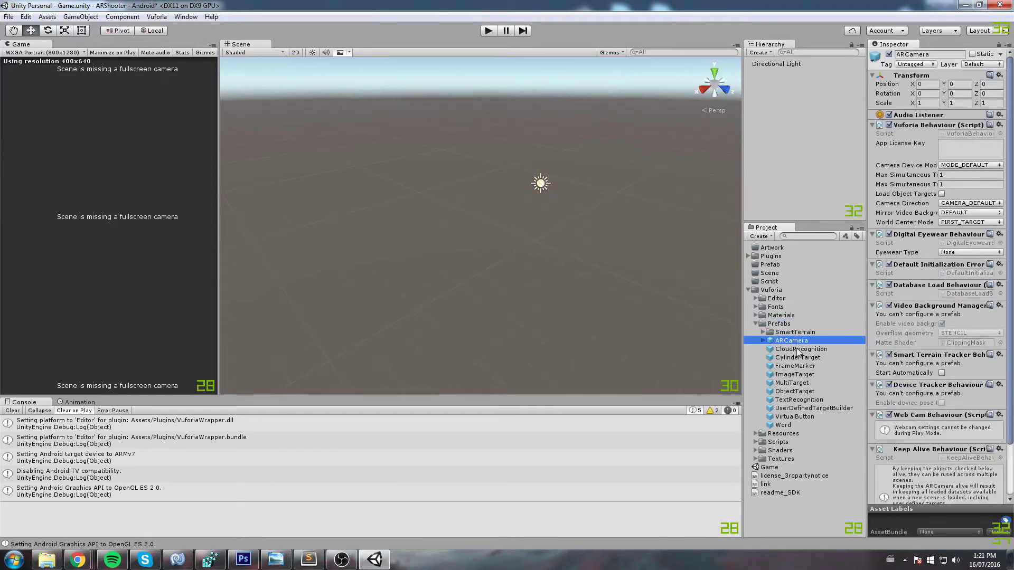
{"action": "left_click_drag", "start_coordinate": [781, 340], "coordinate": [800, 114]}
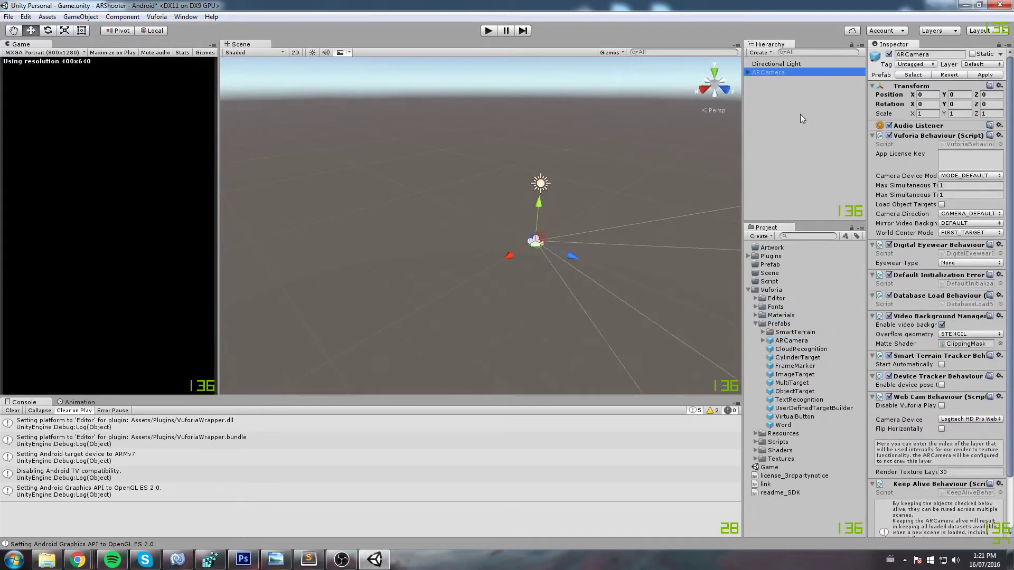
Step: Place ARCamera above Directional Light, frame it with F, and clear the enlarged console
{"action": "left_click_drag", "start_coordinate": [773, 65], "coordinate": [778, 79]}
{"action": "left_click", "coordinate": [773, 64]}
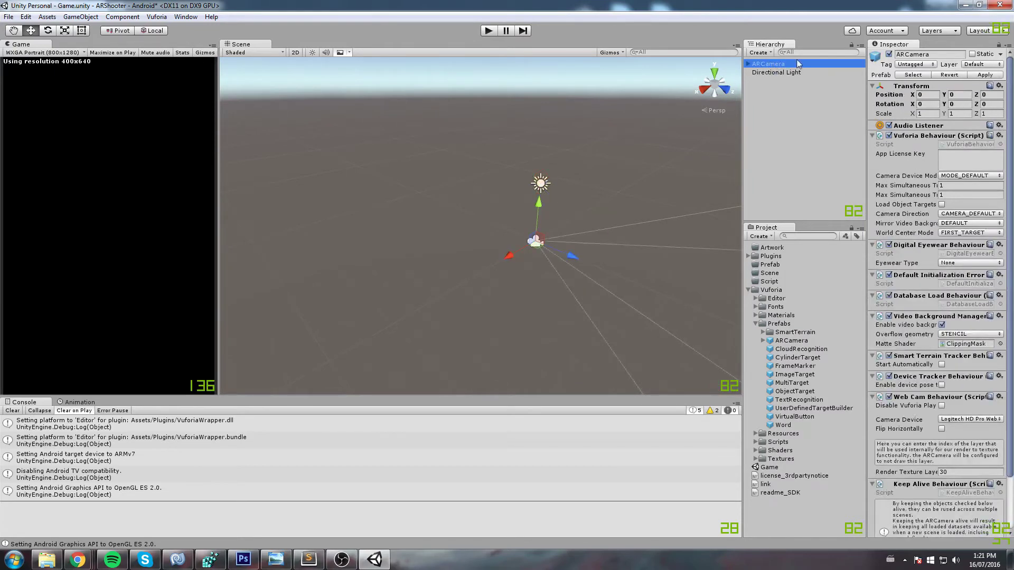
{"action": "key", "text": "f"}
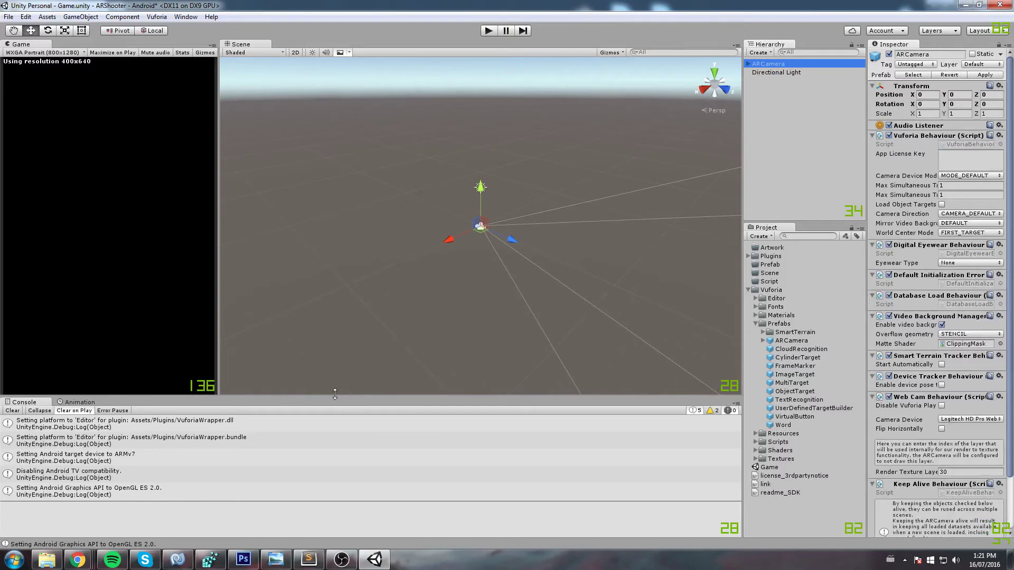
{"action": "left_click_drag", "start_coordinate": [335, 393], "coordinate": [179, 330]}
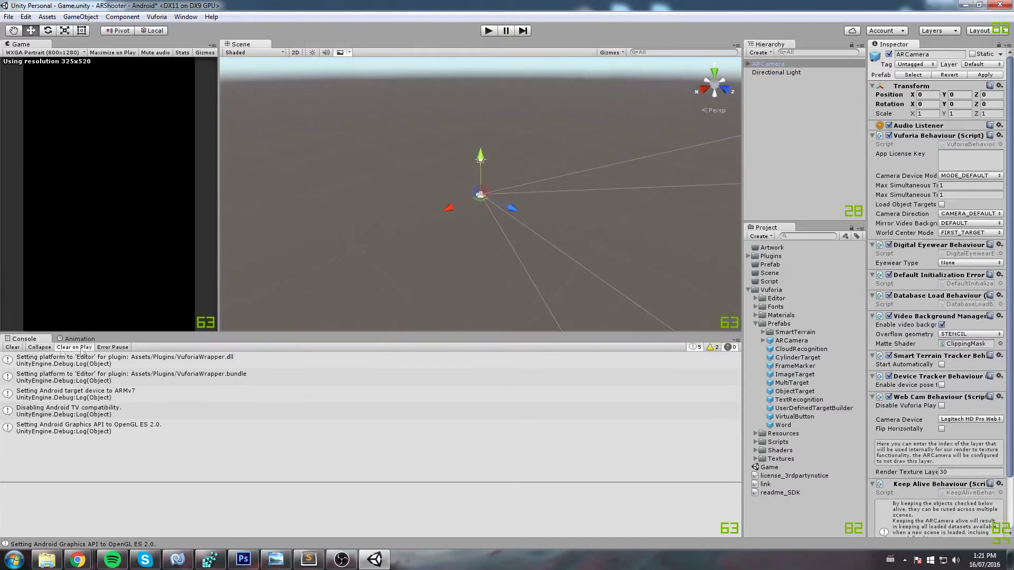
{"action": "left_click", "coordinate": [16, 348]}
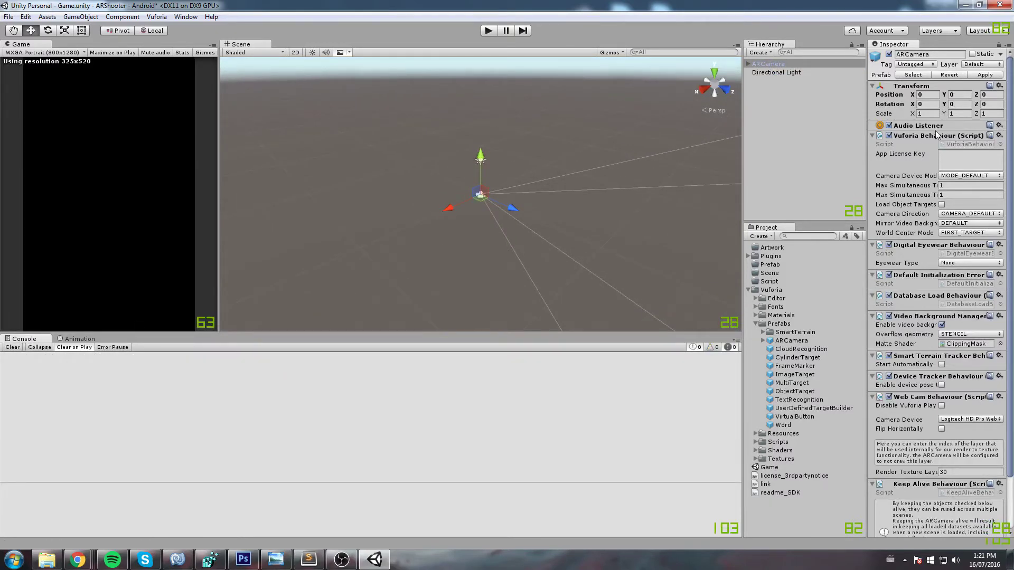
Step: Collapse all nine ARCamera components, from Vuforia Behaviour to Keep Alive Behaviour
{"action": "left_click", "coordinate": [929, 137]}
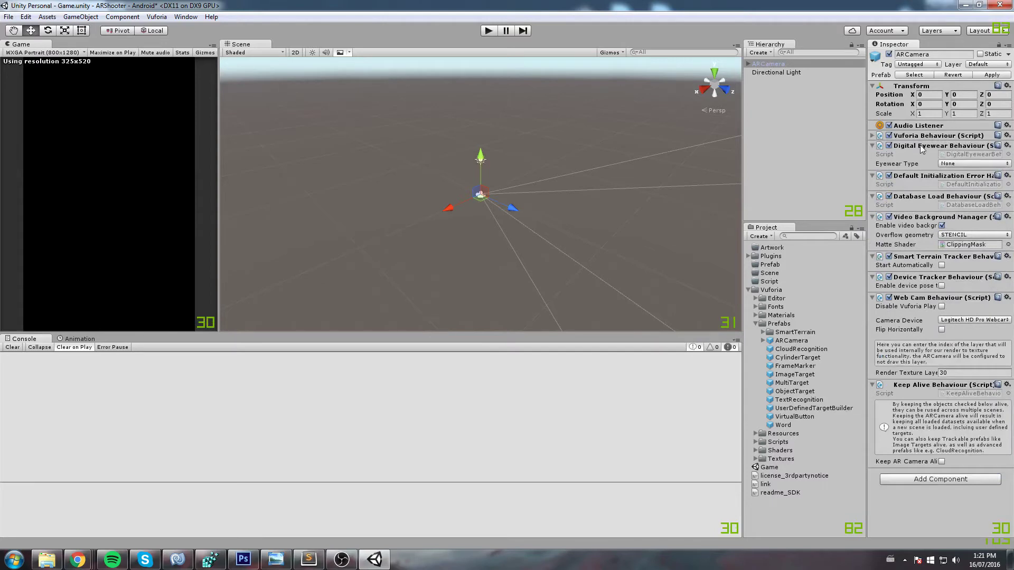
{"action": "left_click", "coordinate": [922, 146]}
{"action": "left_click", "coordinate": [918, 157]}
{"action": "left_click", "coordinate": [910, 167]}
{"action": "left_click", "coordinate": [910, 176]}
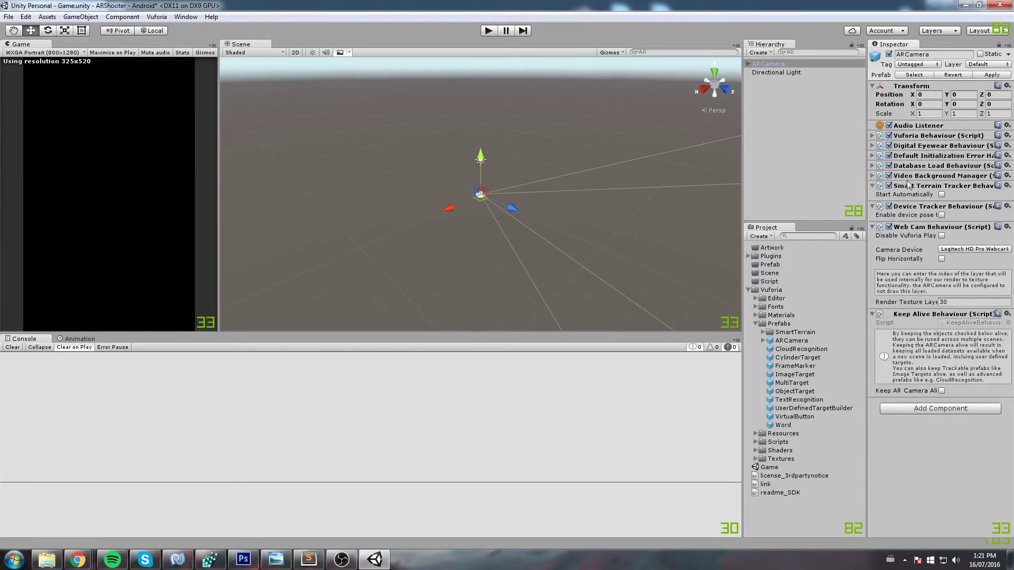
{"action": "left_click", "coordinate": [914, 186]}
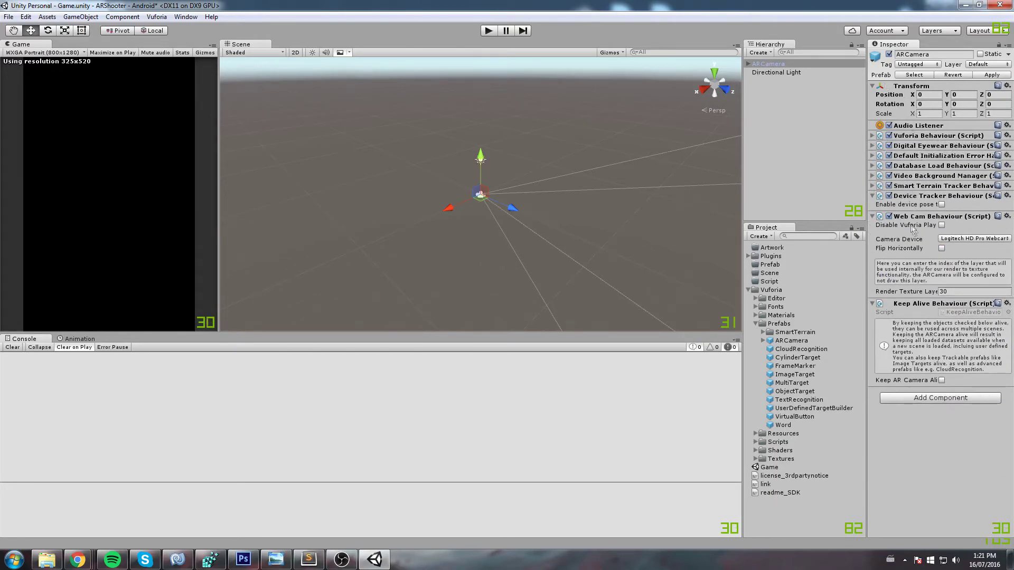
{"action": "left_click", "coordinate": [912, 197]}
{"action": "left_click", "coordinate": [914, 206]}
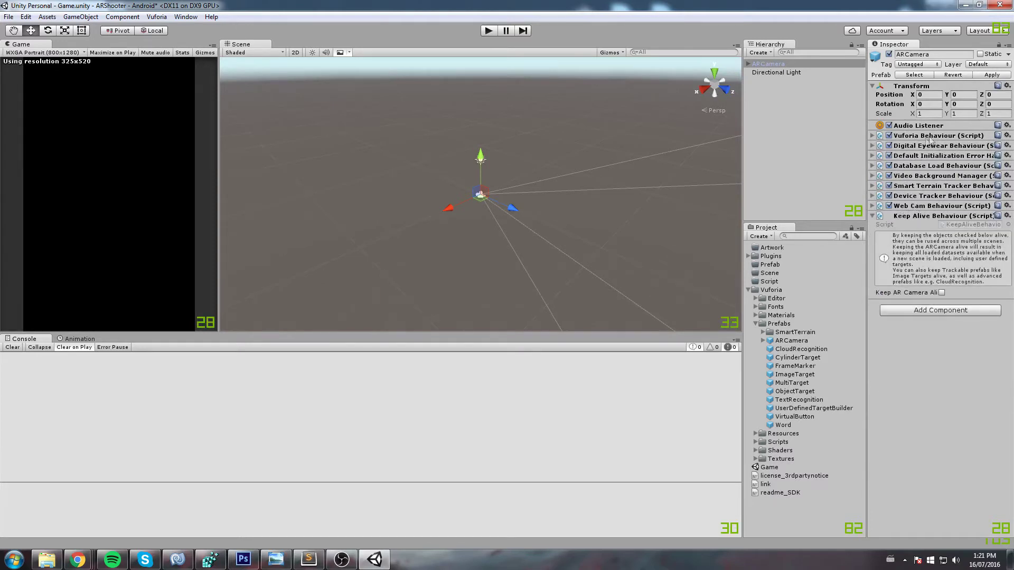
{"action": "left_click", "coordinate": [928, 216]}
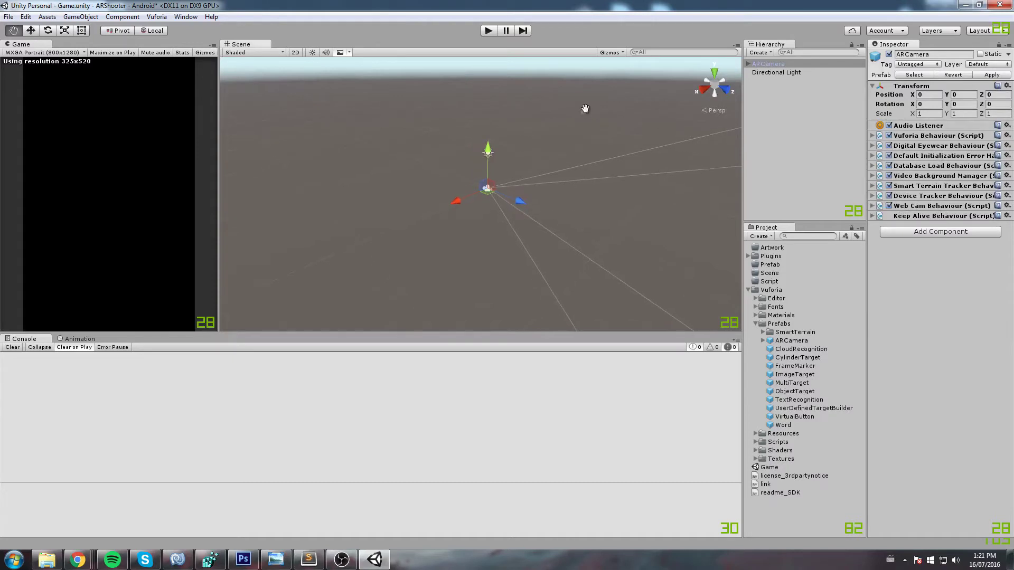
Step: Try moving ARCamera up, then undo so it stays at 0, 0, 0
{"action": "middle_click_drag", "start_coordinate": [563, 121], "coordinate": [499, 140]}
{"action": "left_click_drag", "start_coordinate": [499, 141], "coordinate": [546, 91]}
{"action": "key", "text": "ctrl+z"}
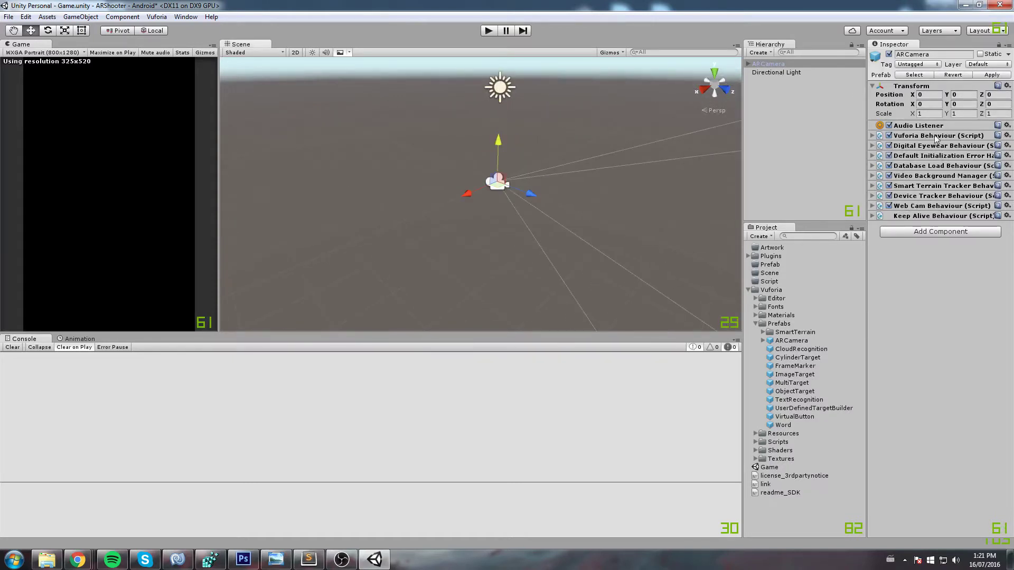
{"action": "right_click_drag", "start_coordinate": [598, 163], "coordinate": [615, 174]}
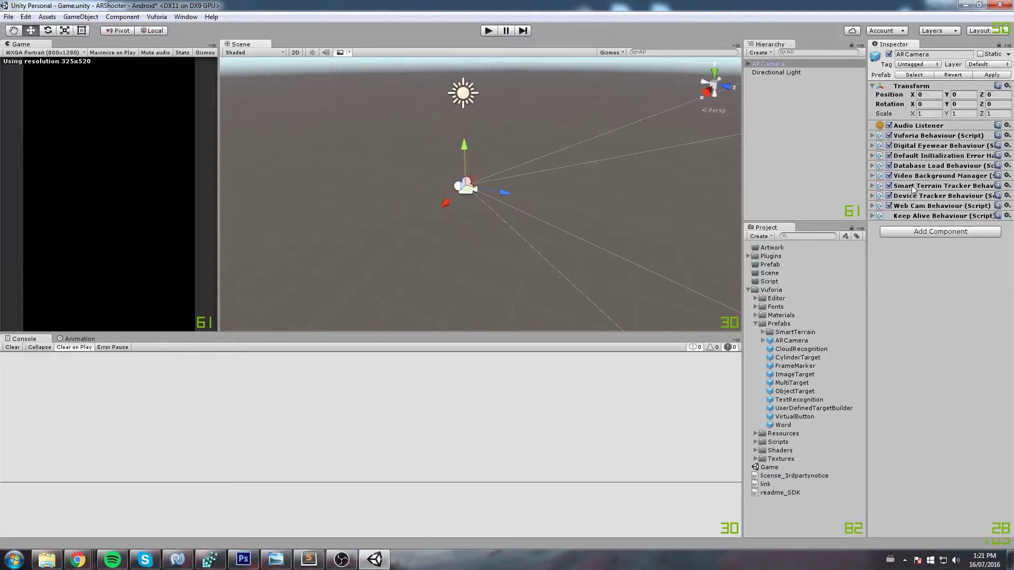
Step: Expand Vuforia Behaviour, focus its empty App License Key field, then switch to Chrome's Vuforia downloads page
{"action": "left_click", "coordinate": [934, 137]}
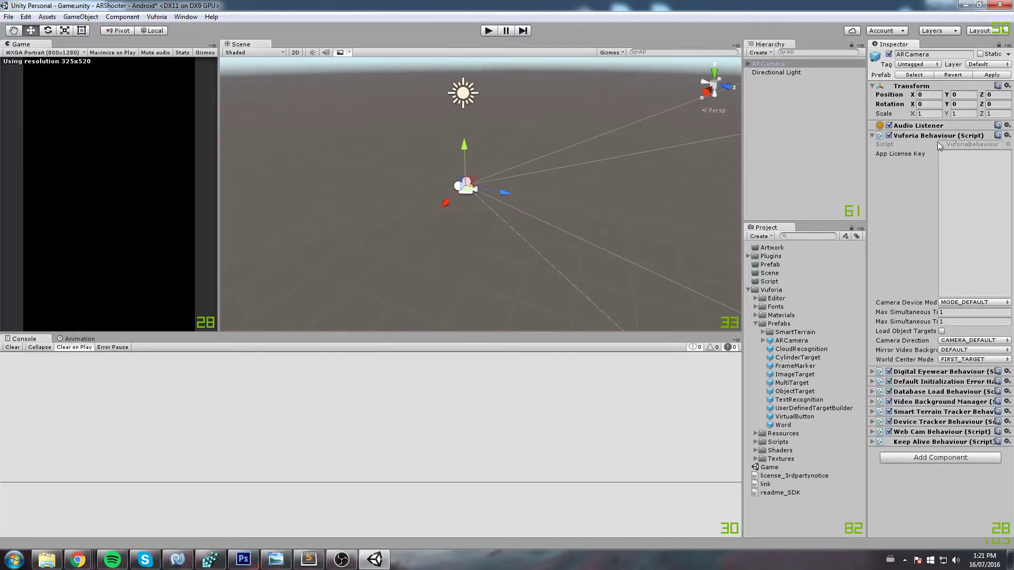
{"action": "left_click", "coordinate": [956, 164]}
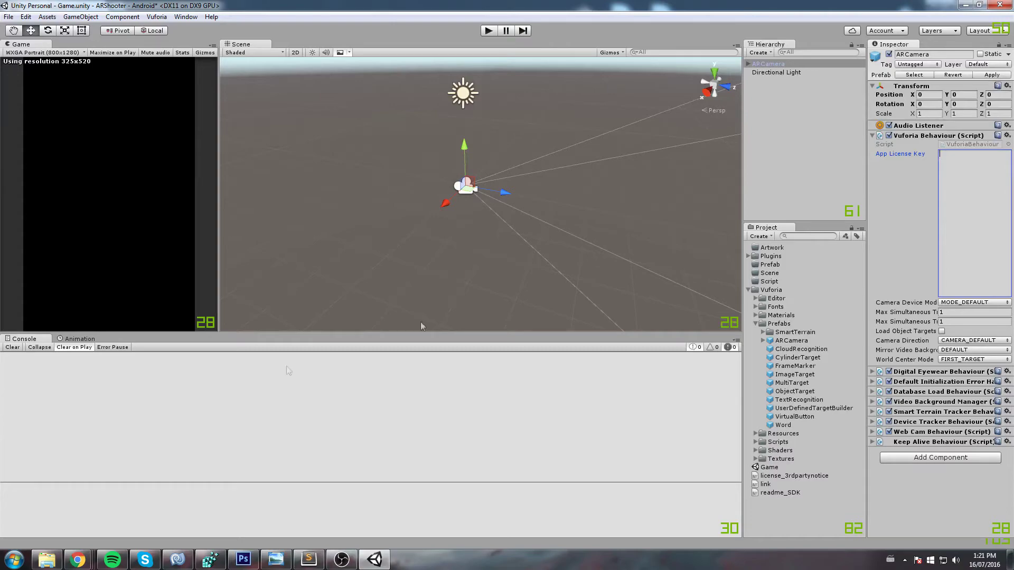
{"action": "mouse_move", "coordinate": [77, 560]}
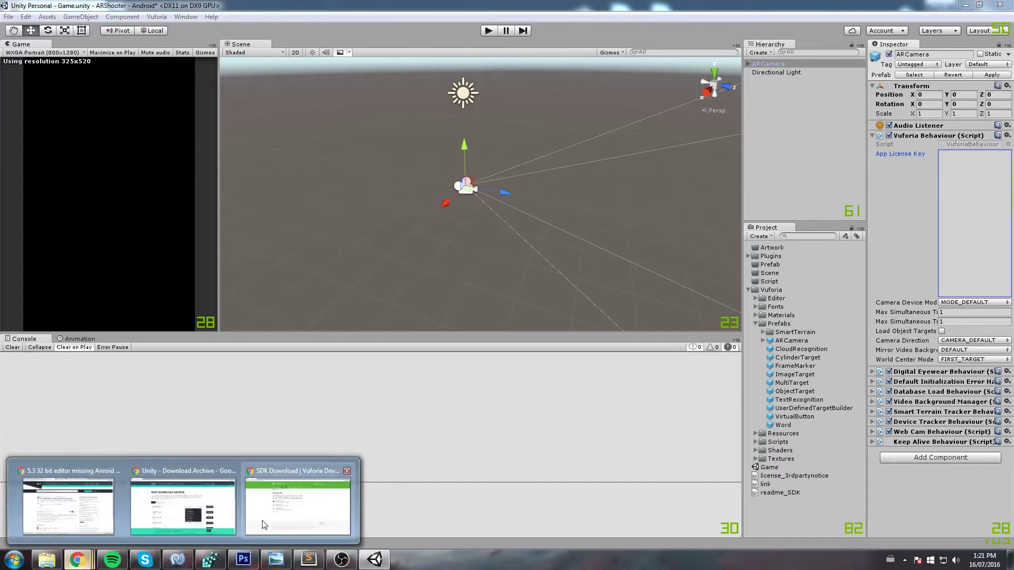
{"action": "left_click", "coordinate": [297, 499]}
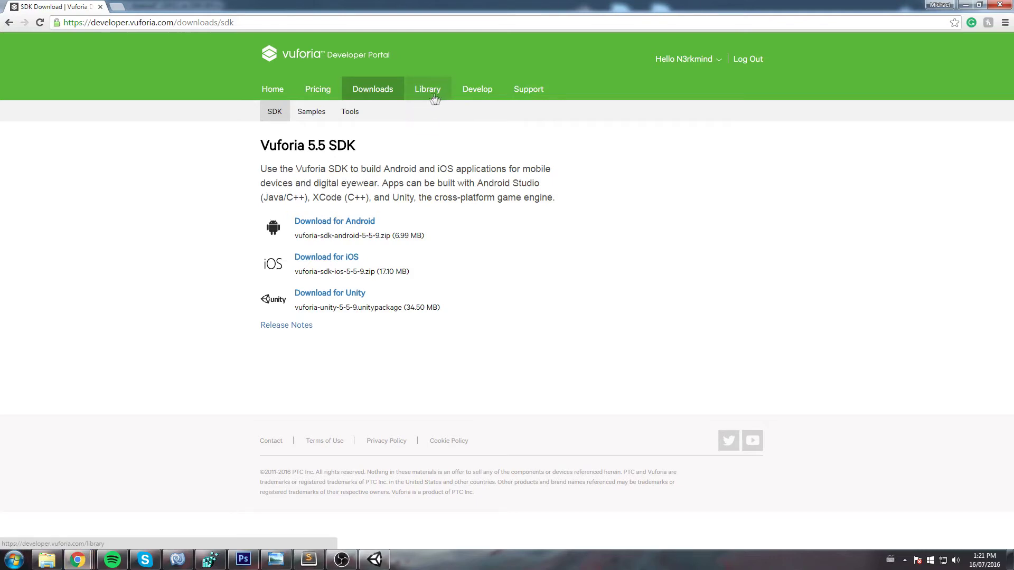
Step: Open the ARShooter entry in the License Manager, copy its license key, and return to Unity
{"action": "left_click", "coordinate": [481, 92]}
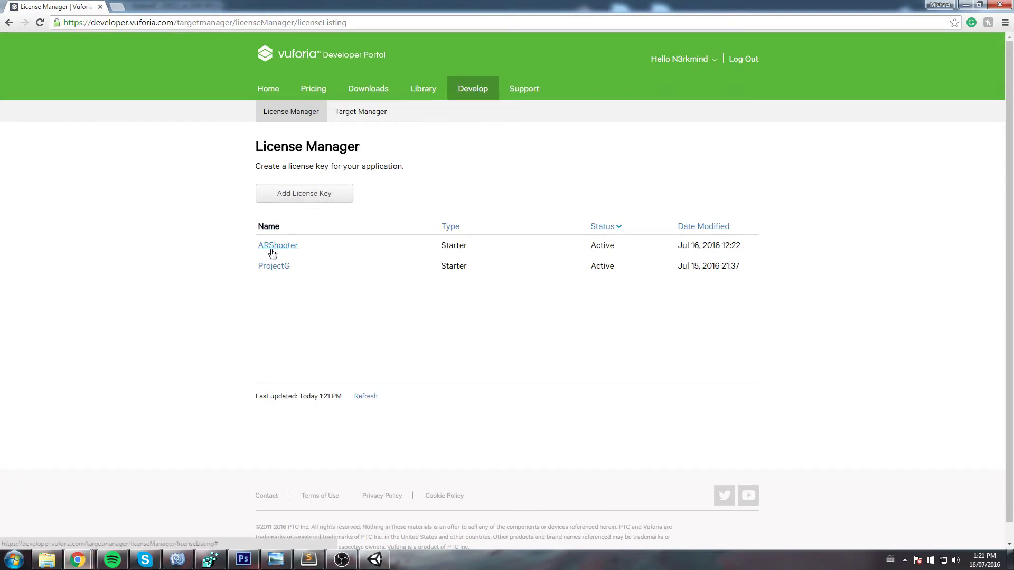
{"action": "left_click", "coordinate": [310, 194]}
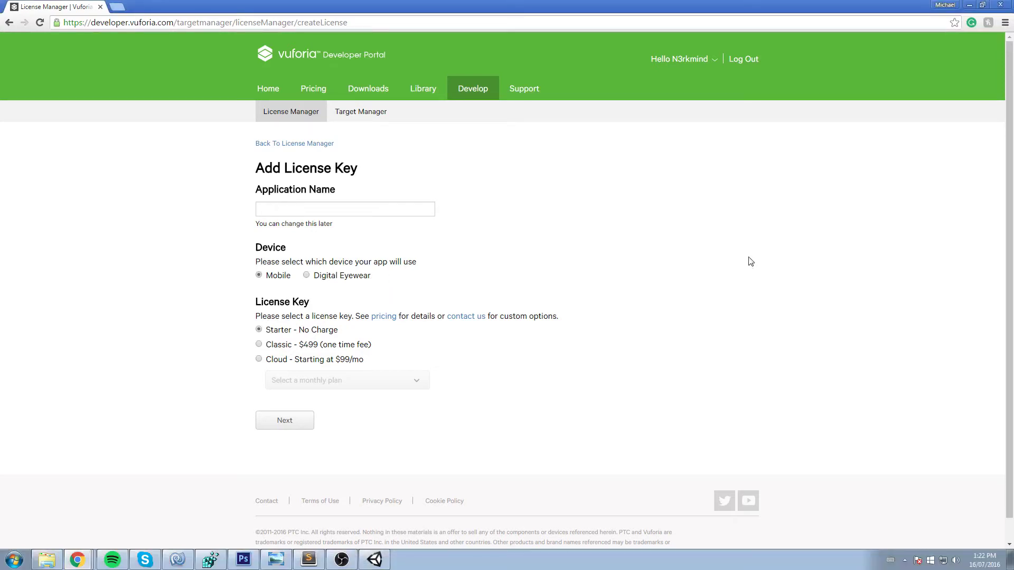
{"action": "left_click", "coordinate": [316, 145]}
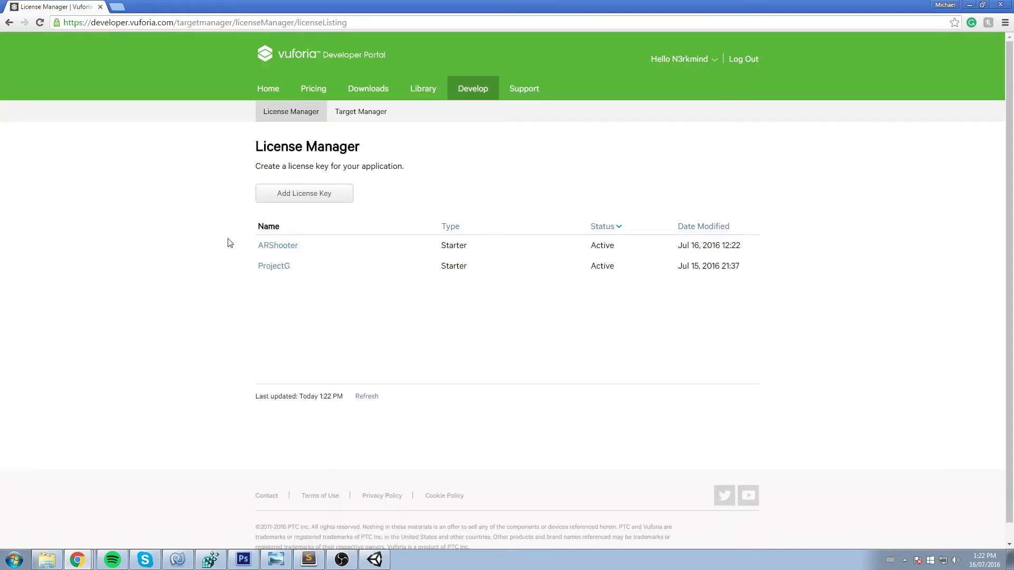
{"action": "left_click", "coordinate": [279, 250]}
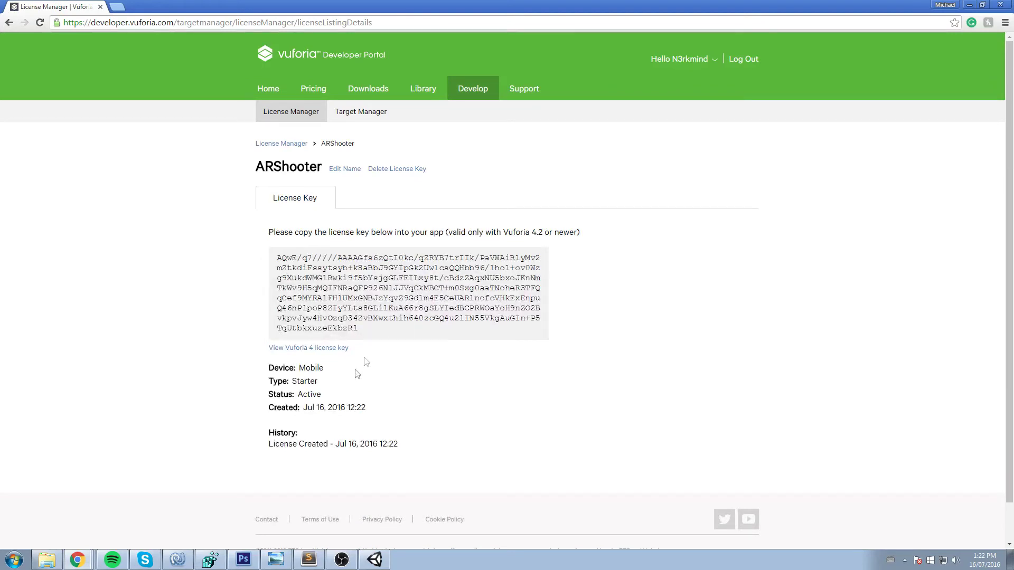
{"action": "left_click_drag", "start_coordinate": [361, 330], "coordinate": [277, 257]}
{"action": "right_click", "coordinate": [285, 264]}
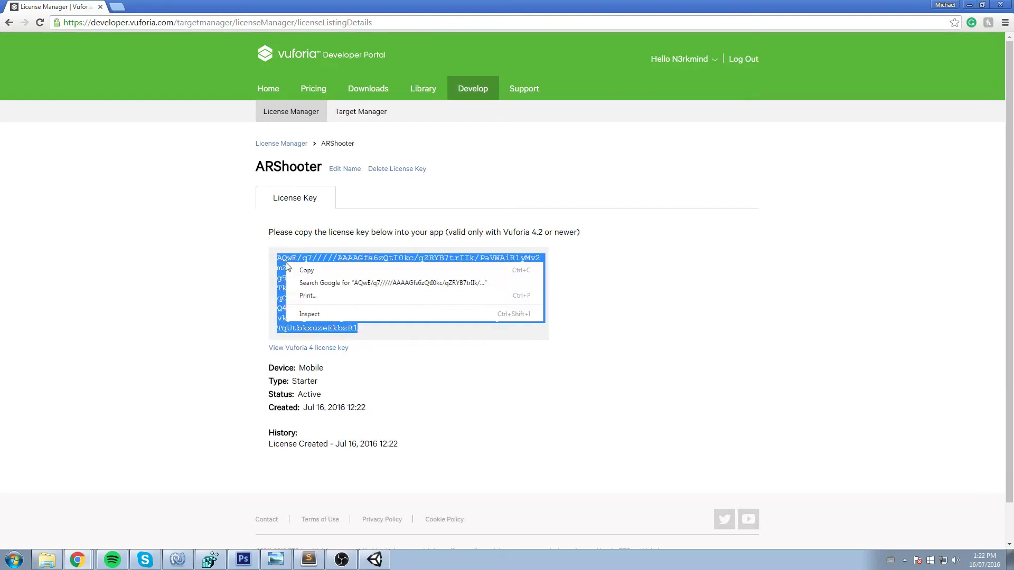
{"action": "left_click", "coordinate": [306, 271]}
{"action": "left_click", "coordinate": [317, 320]}
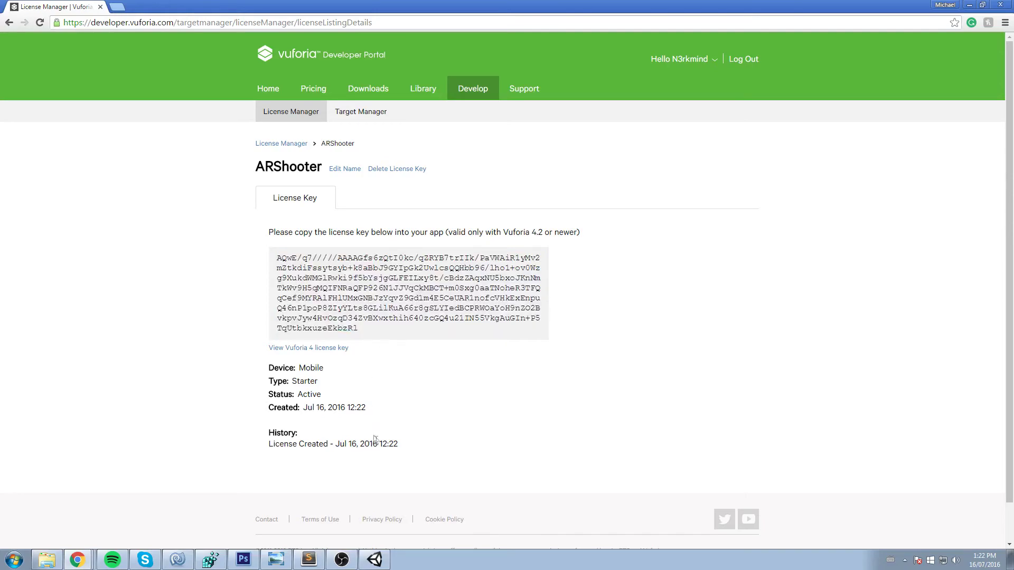
{"action": "left_click", "coordinate": [375, 560]}
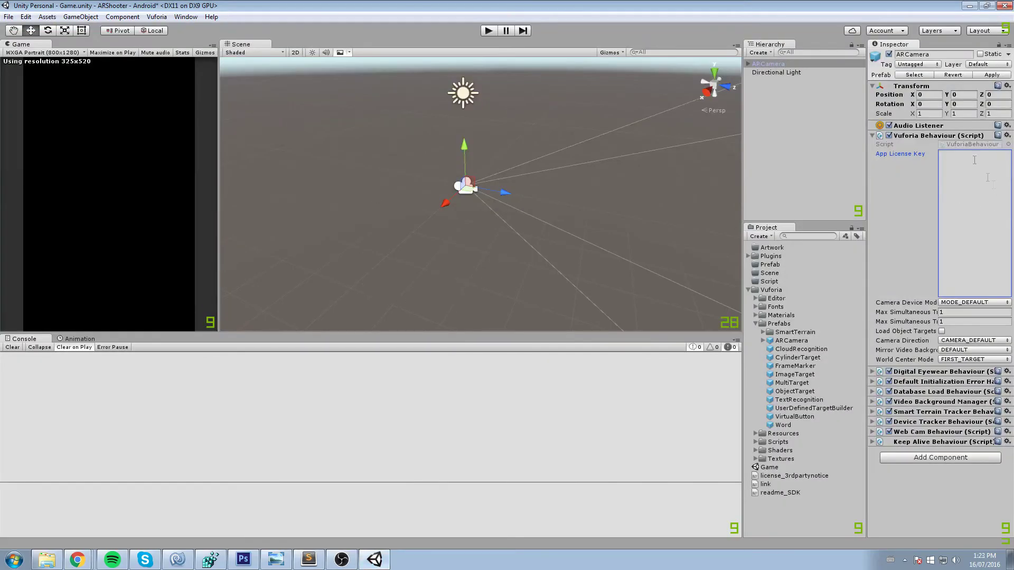
Step: Paste the copied key into Vuforia Behaviour's App License Key field and save the scene
{"action": "left_click", "coordinate": [957, 164]}
{"action": "right_click", "coordinate": [957, 164]}
{"action": "left_click", "coordinate": [975, 198]}
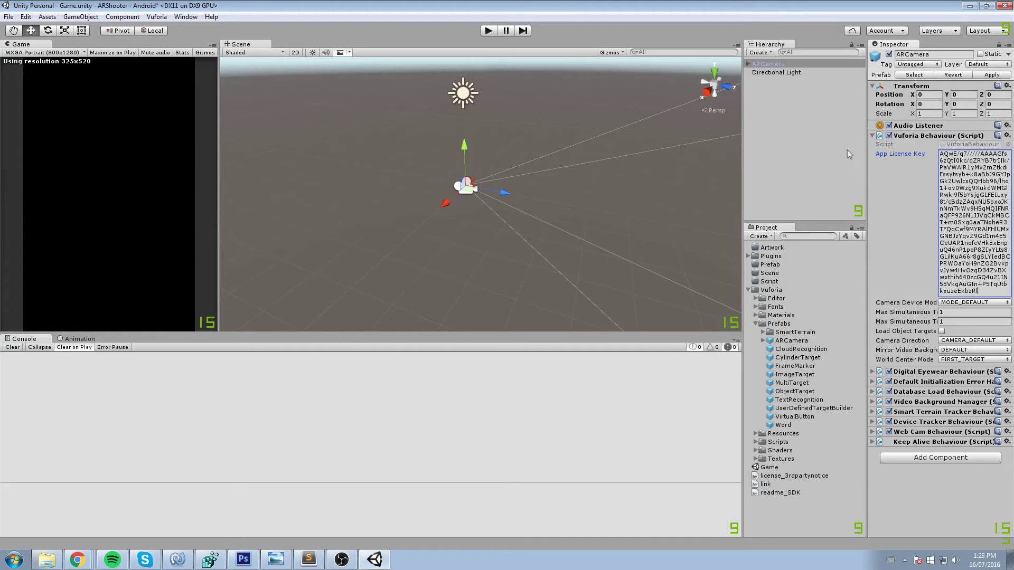
{"action": "scroll", "coordinate": [573, 140], "scroll_direction": "down", "scroll_amount": 3}
{"action": "key", "text": "ctrl+s"}
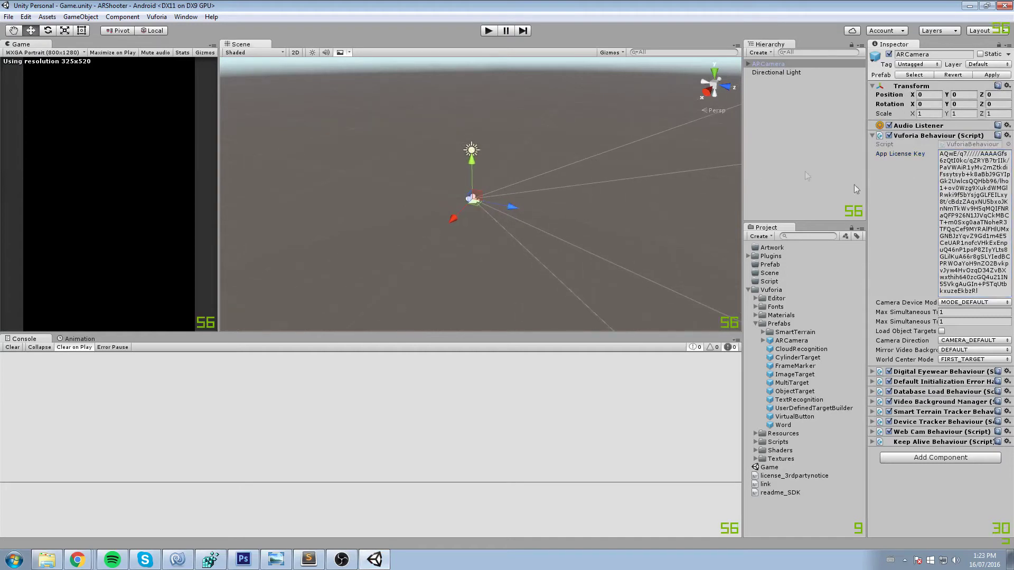
Step: Collapse Vuforia Behaviour, run a brief Play-mode test, then clear the console
{"action": "left_click", "coordinate": [931, 139]}
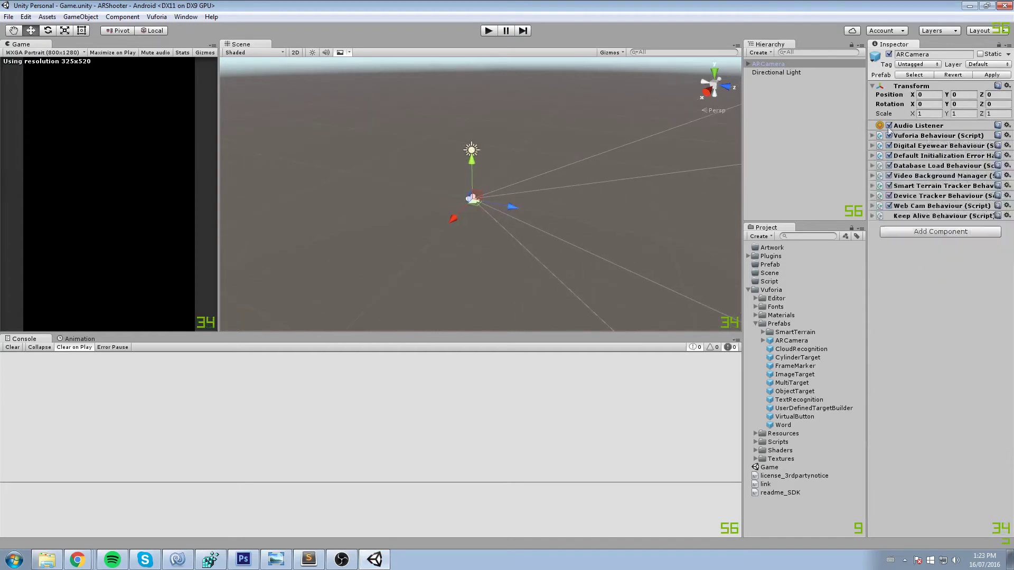
{"action": "left_click", "coordinate": [490, 30]}
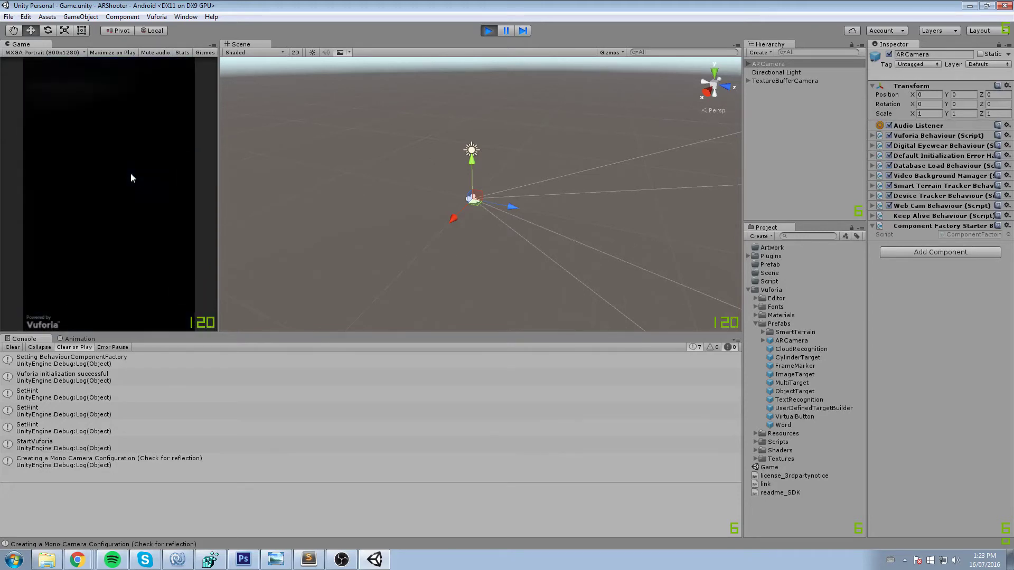
{"action": "left_click", "coordinate": [488, 30]}
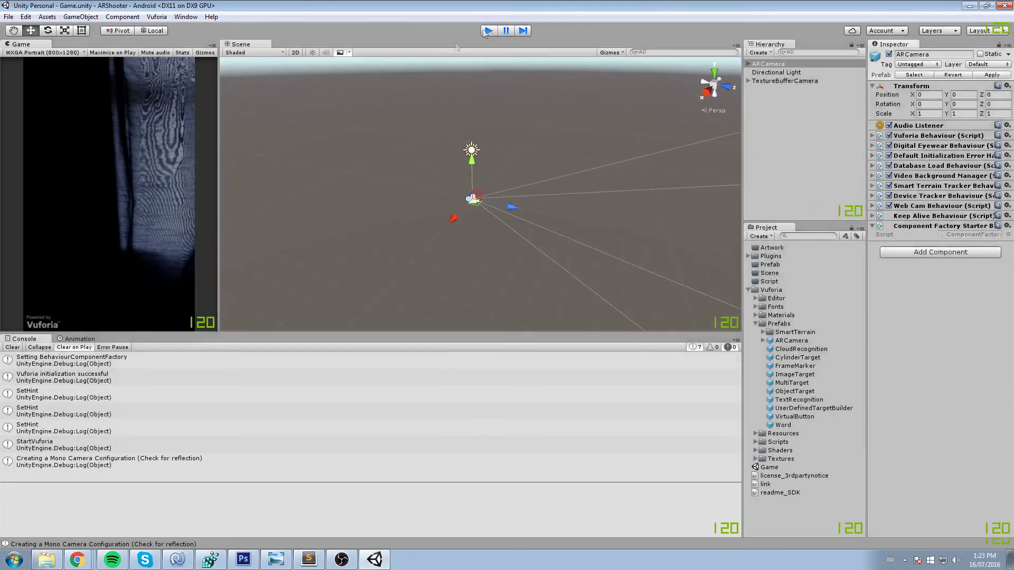
{"action": "left_click", "coordinate": [12, 348]}
Step: Drag the Game/Scene divider left so the Scene view is wider than the Game view
{"action": "left_click_drag", "start_coordinate": [218, 280], "coordinate": [177, 282]}
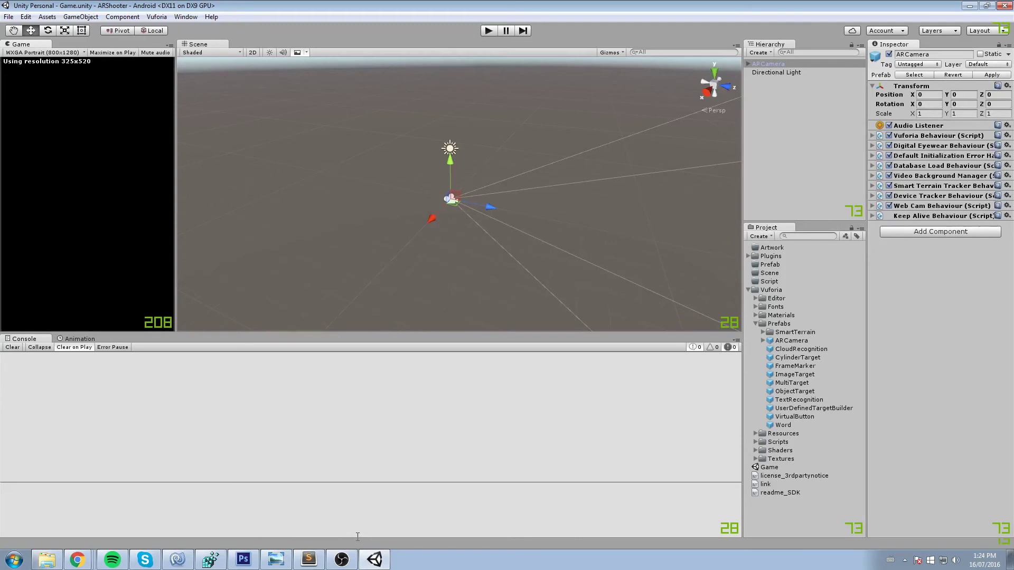
Step: Start and stop Play mode to check the webcam feed, then expand and collapse Vuforia Behaviour
{"action": "left_click", "coordinate": [488, 31]}
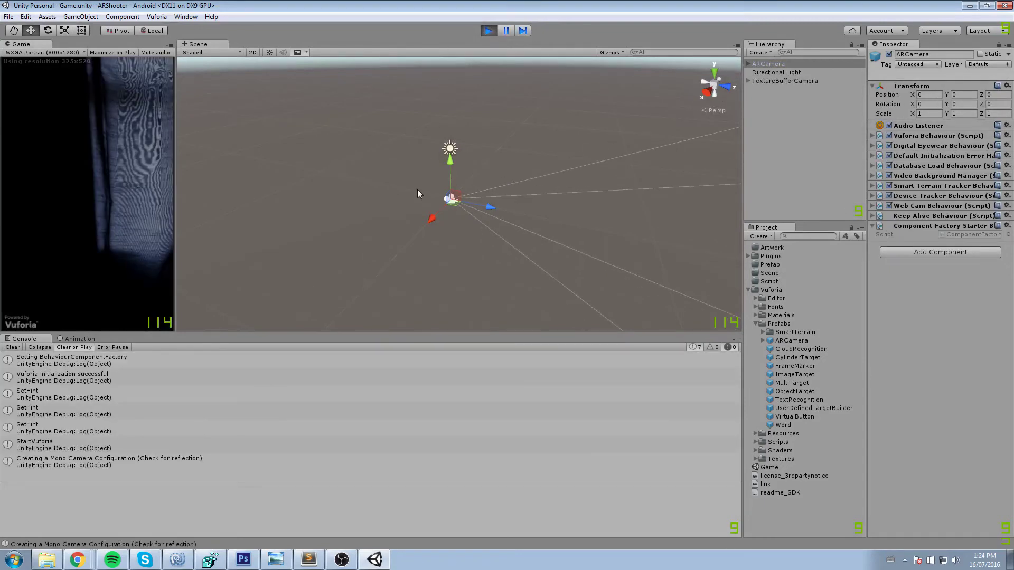
{"action": "left_click", "coordinate": [488, 30]}
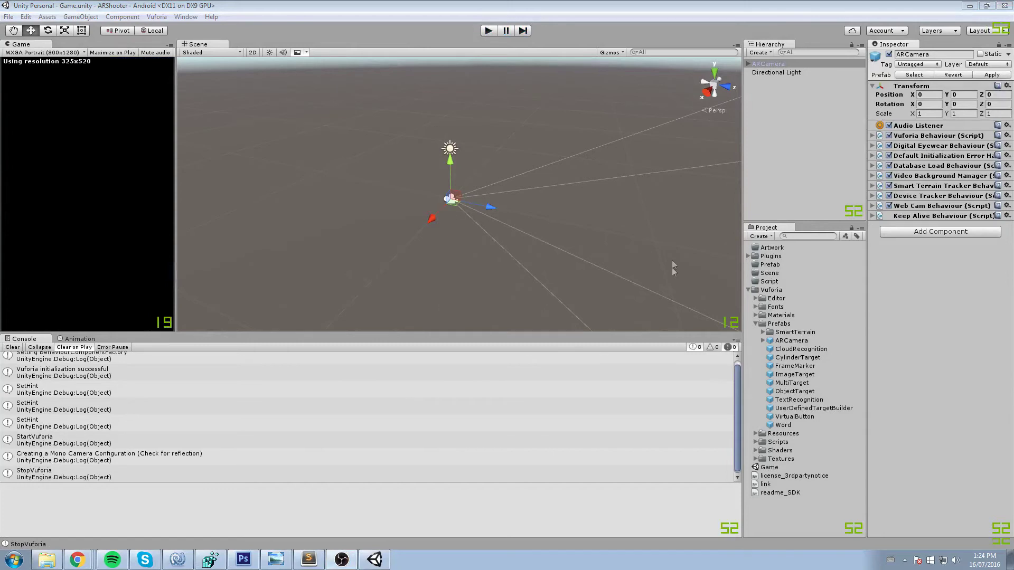
{"action": "left_click", "coordinate": [931, 136]}
{"action": "left_click", "coordinate": [929, 136]}
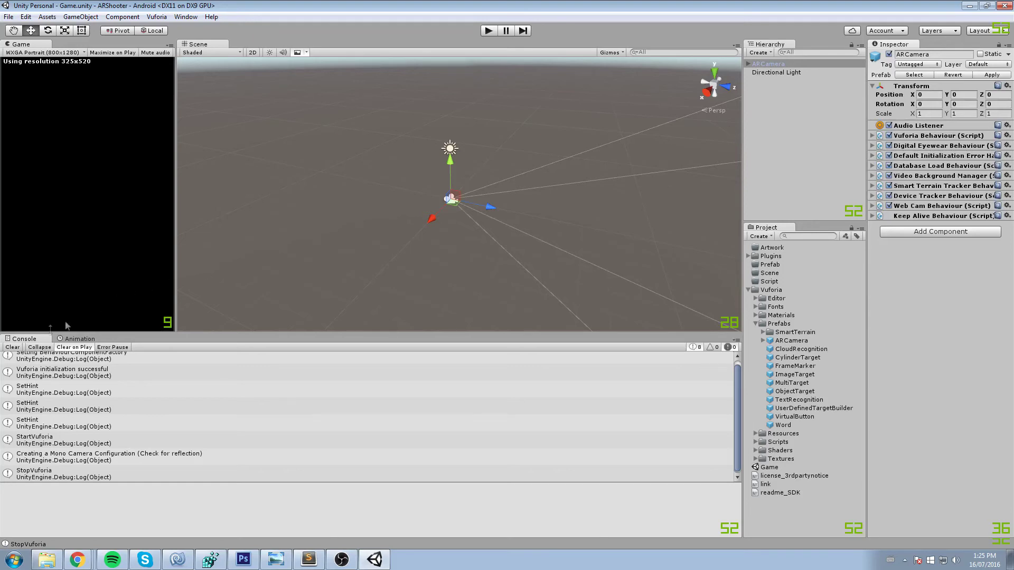
Step: Clear the console, reposition the Scene view, reselect ARCamera, and drag the Console splitter down
{"action": "left_click", "coordinate": [16, 347]}
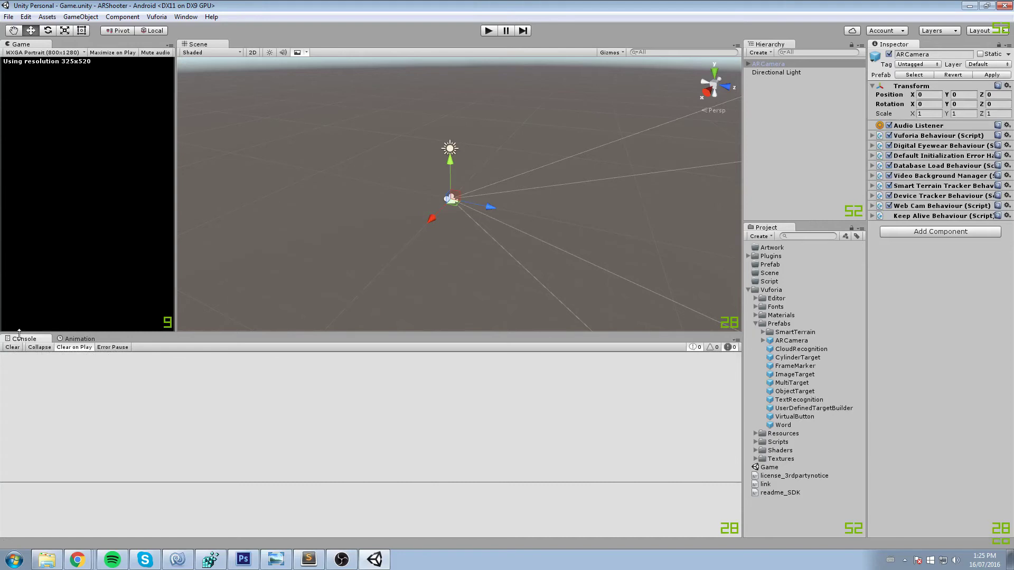
{"action": "left_click", "coordinate": [357, 135]}
{"action": "middle_click_drag", "start_coordinate": [358, 136], "coordinate": [521, 196]}
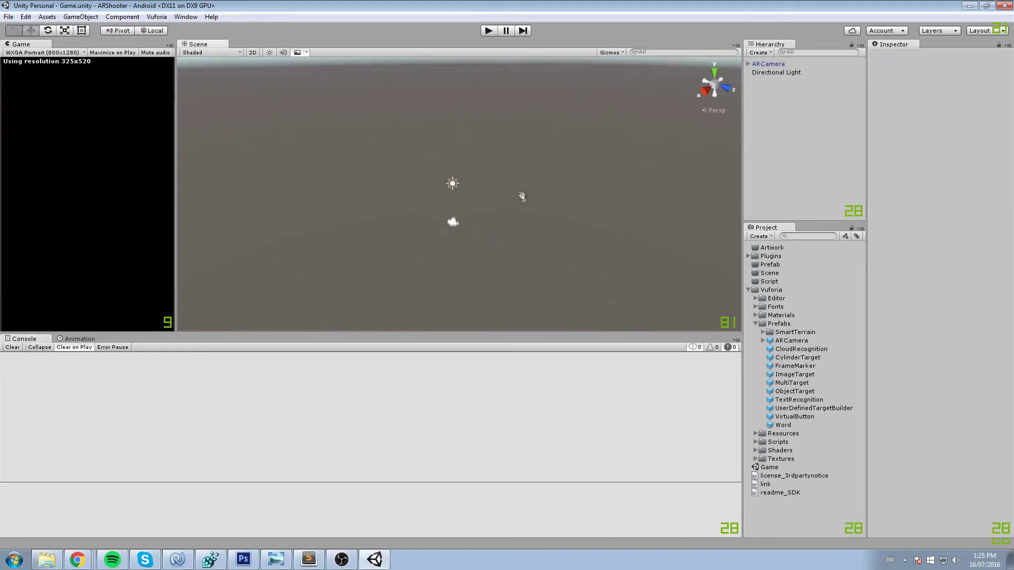
{"action": "scroll", "coordinate": [522, 197], "scroll_direction": "up", "scroll_amount": 2}
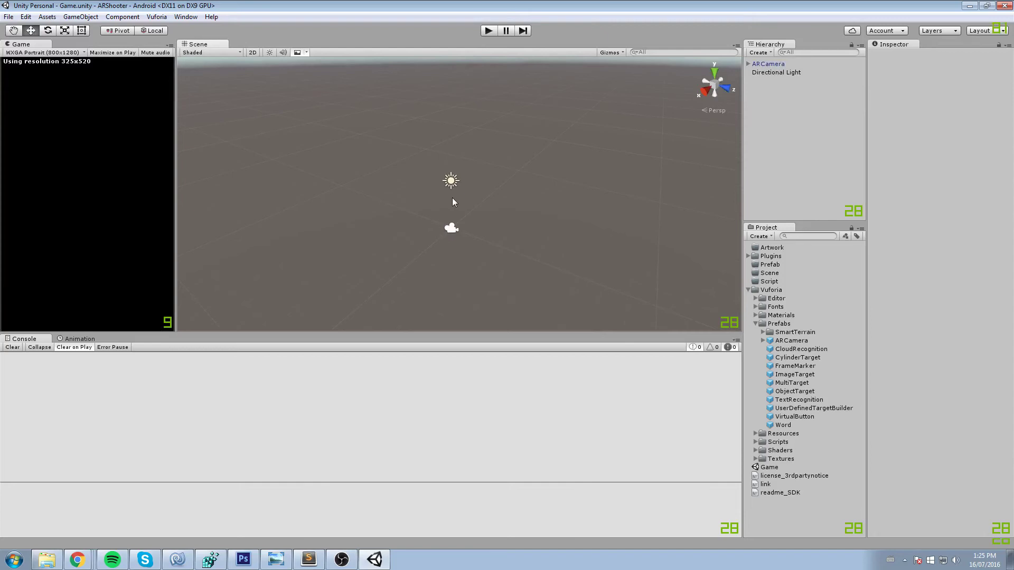
{"action": "right_click_drag", "start_coordinate": [455, 198], "coordinate": [596, 124]}
{"action": "left_click", "coordinate": [768, 63]}
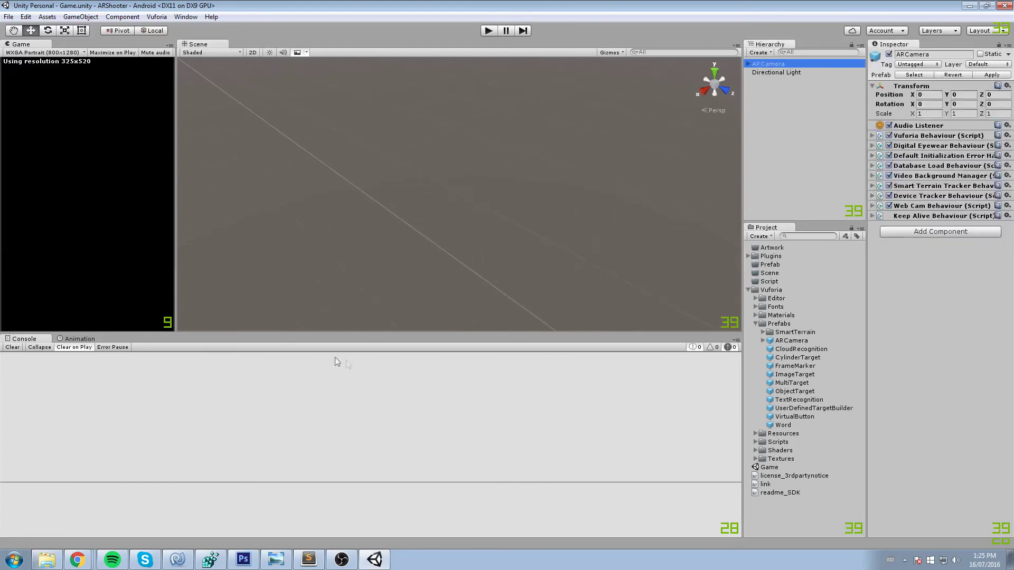
{"action": "left_click_drag", "start_coordinate": [290, 333], "coordinate": [275, 404]}
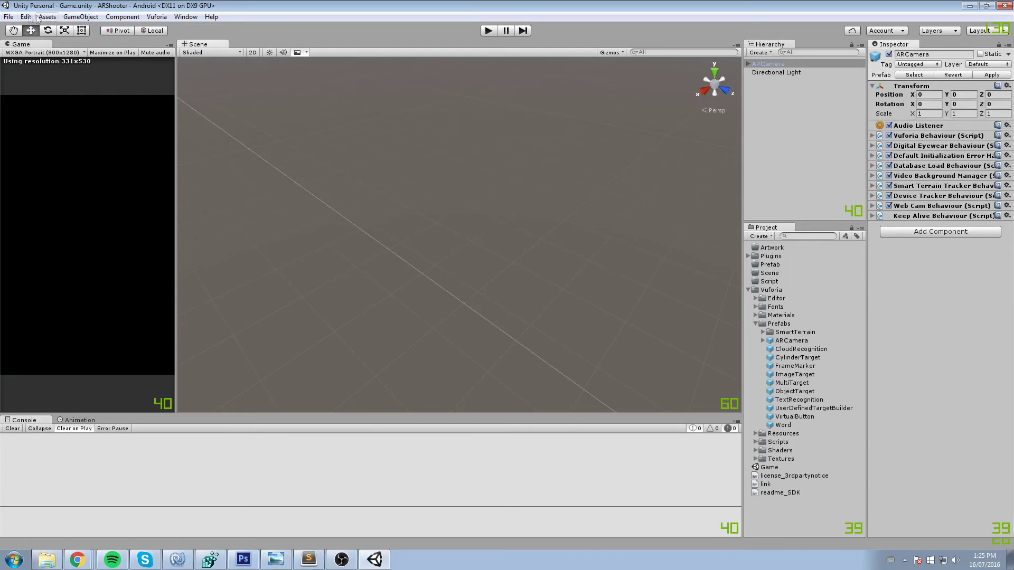
{"action": "left_click", "coordinate": [8, 16]}
Step: Open the Android Player Settings and set the bundle identifier to com.N3K.ARShooter
{"action": "left_click", "coordinate": [51, 123]}
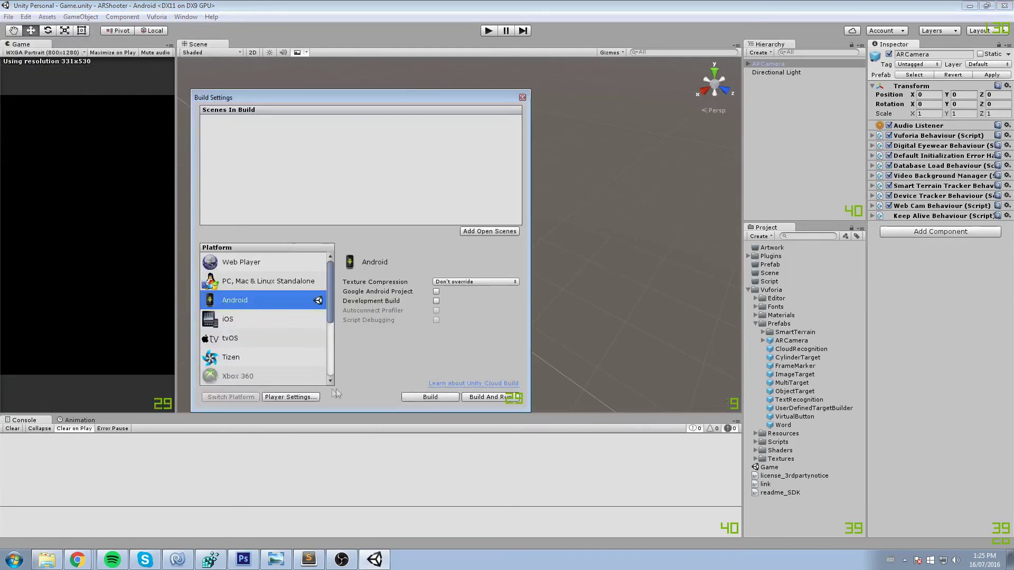
{"action": "left_click", "coordinate": [290, 396]}
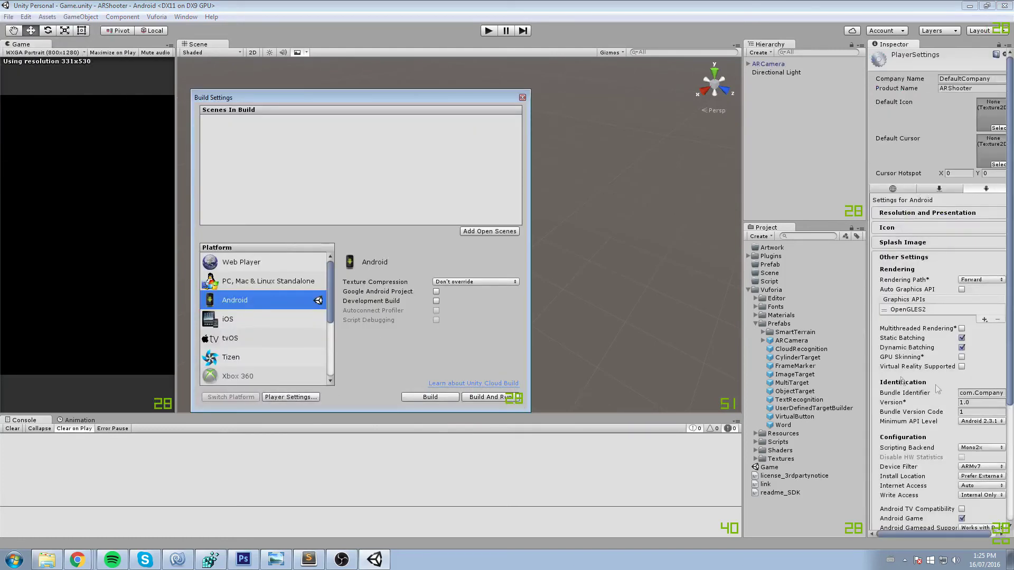
{"action": "left_click_drag", "start_coordinate": [866, 347], "coordinate": [714, 347]}
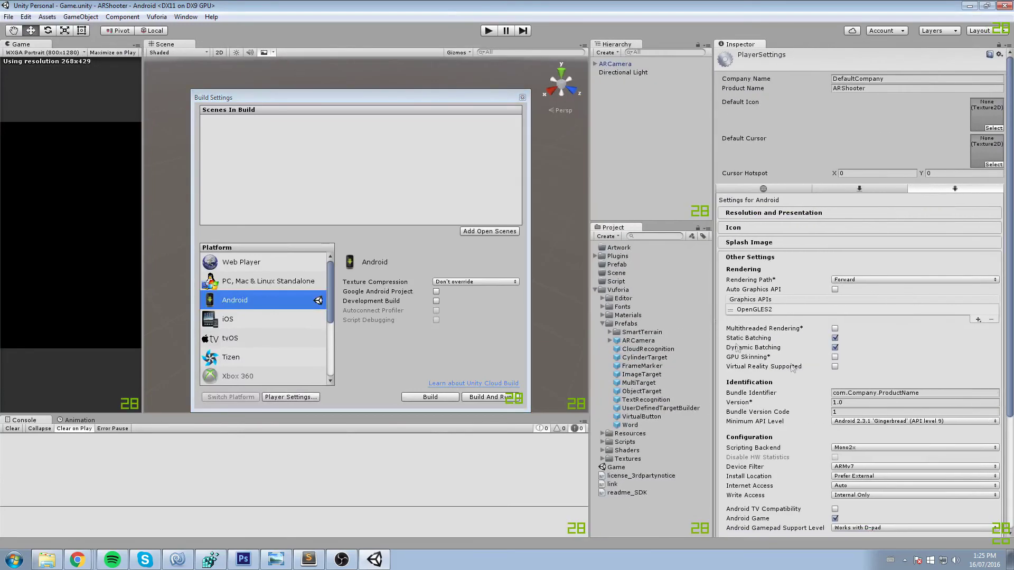
{"action": "left_click", "coordinate": [942, 395]}
{"action": "type", "text": "com"}
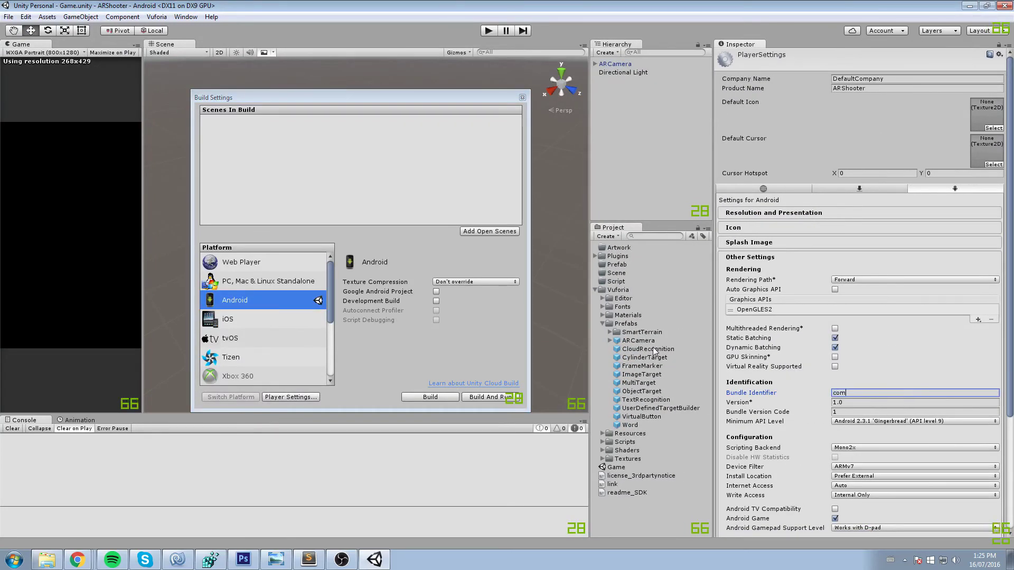
{"action": "type", "text": ".N3K.ARShooter"}
Step: Restore the Inspector and view widths, and set the Company Name to N3K
{"action": "left_click_drag", "start_coordinate": [714, 277], "coordinate": [922, 289]}
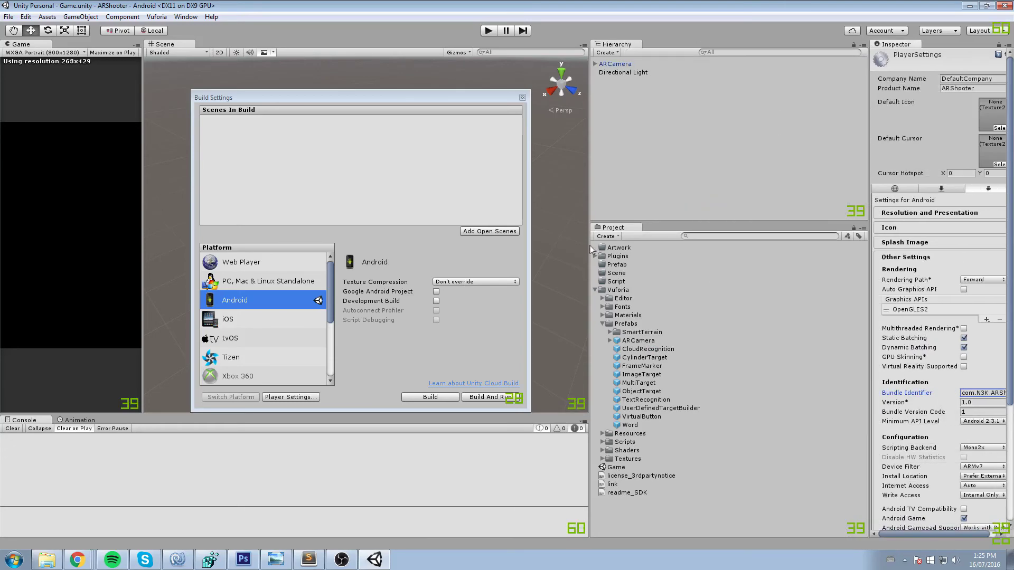
{"action": "left_click_drag", "start_coordinate": [588, 249], "coordinate": [745, 248]}
{"action": "left_click", "coordinate": [930, 78]}
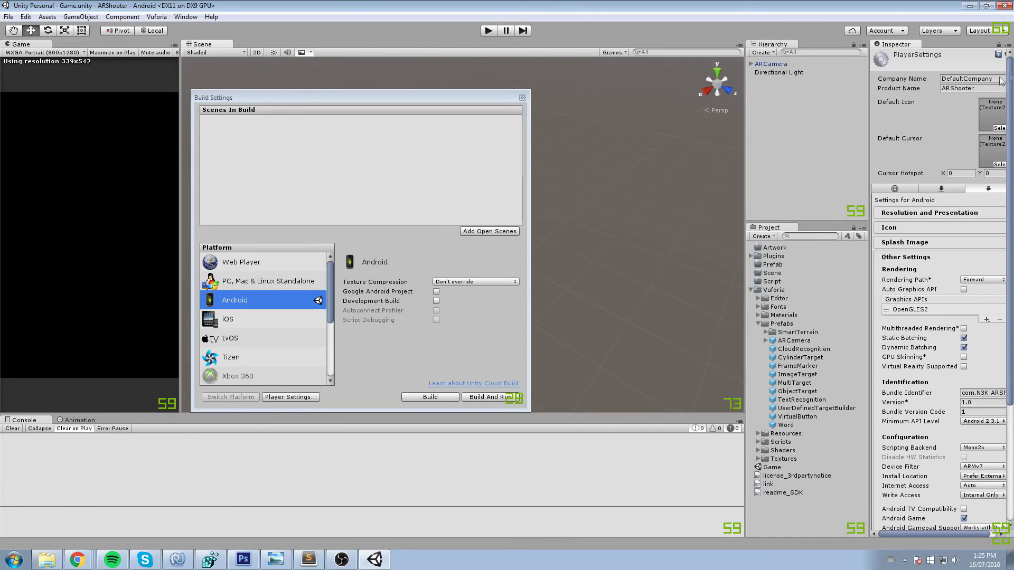
{"action": "type", "text": "N3K"}
Step: Build And Run the project, saving the Android APK as ARS
{"action": "left_click", "coordinate": [486, 397]}
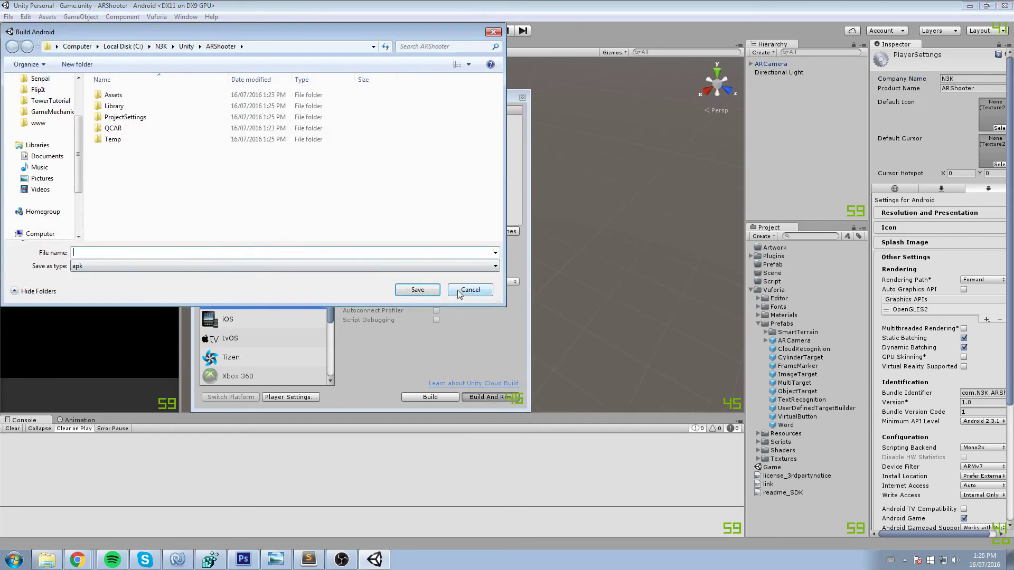
{"action": "type", "text": "ARS"}
{"action": "key", "text": "Return"}
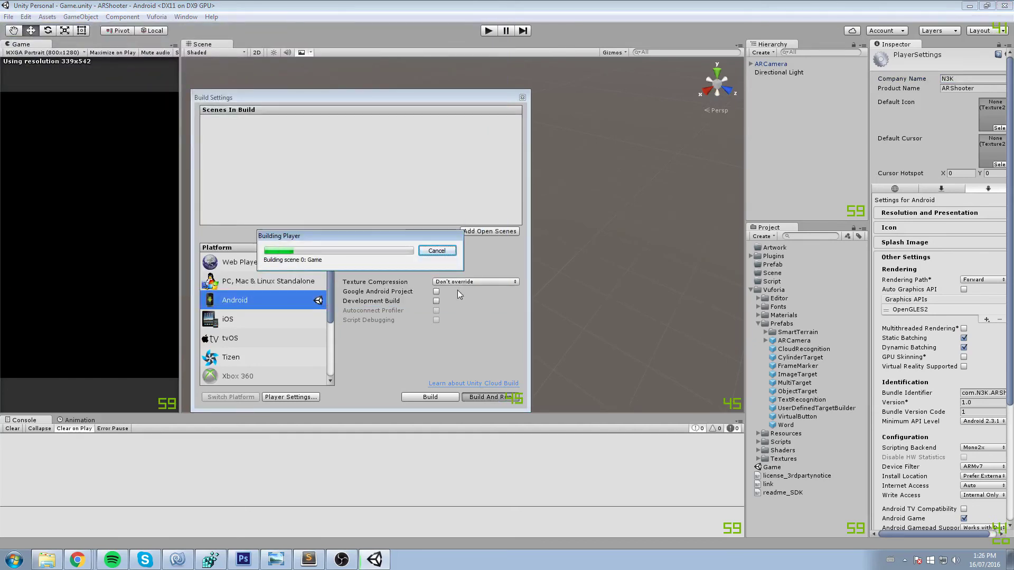